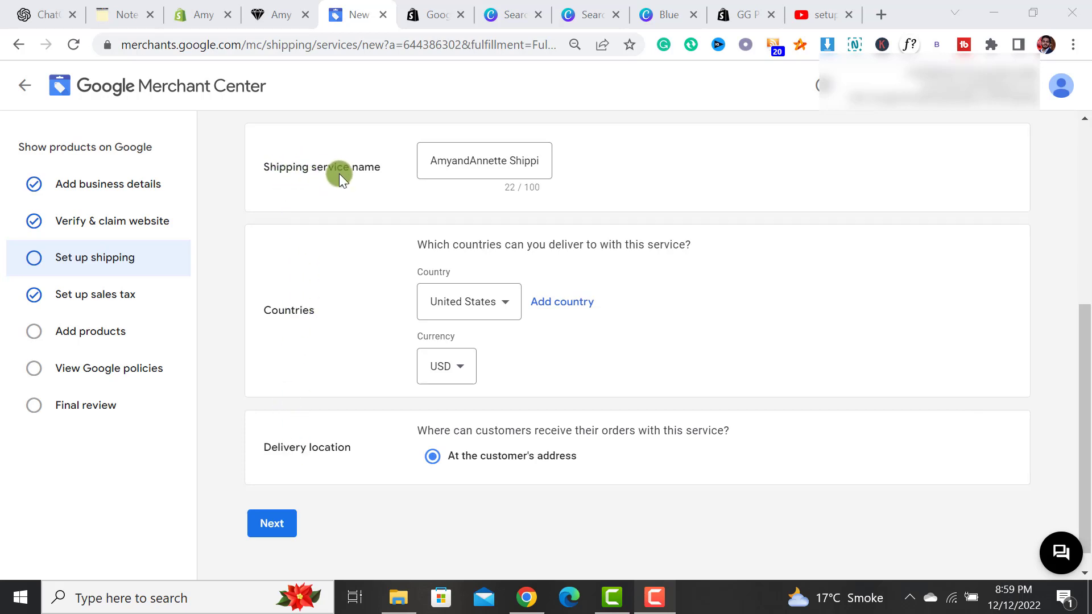
left_click(451, 157)
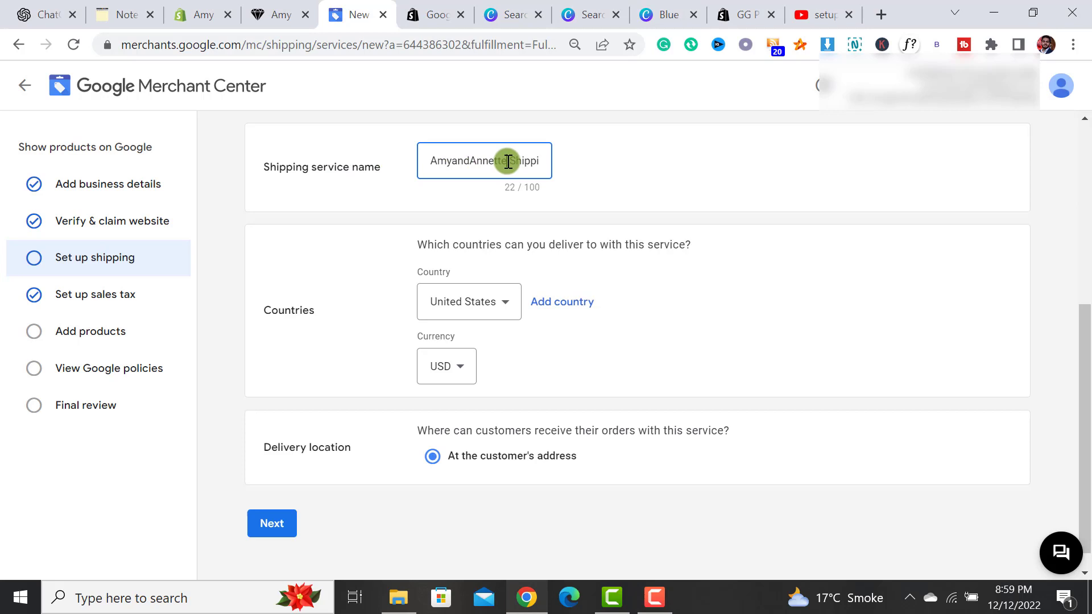
key("End")
key("Home")
left_click(508, 161)
scroll(341, 259, "down", 1)
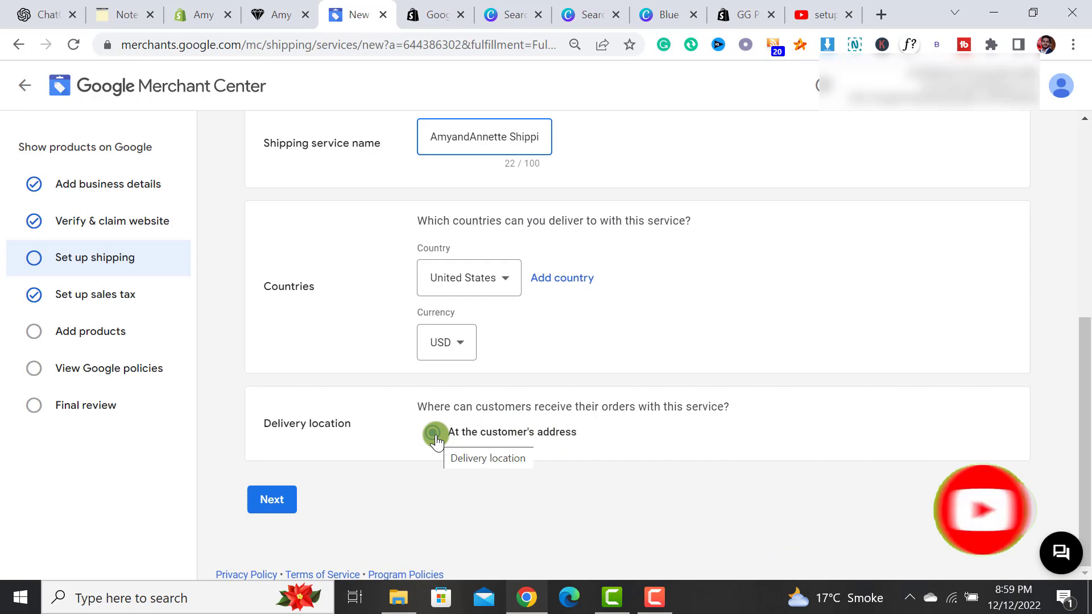
Continue to delivery times and choose the 'Set a range of delivery times' option
left_click(274, 500)
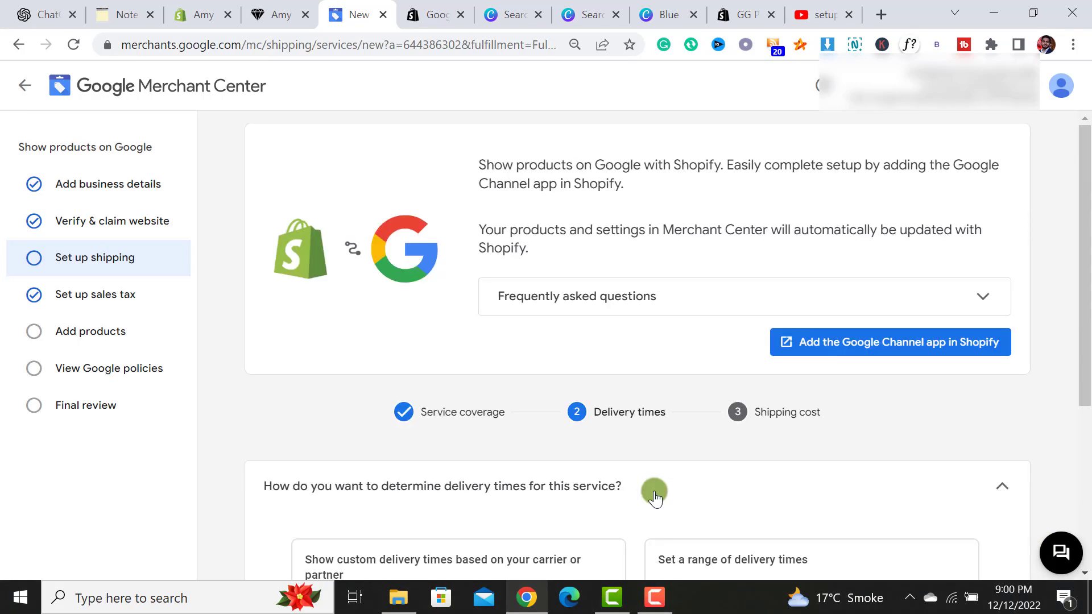
scroll(654, 494, "down", 5)
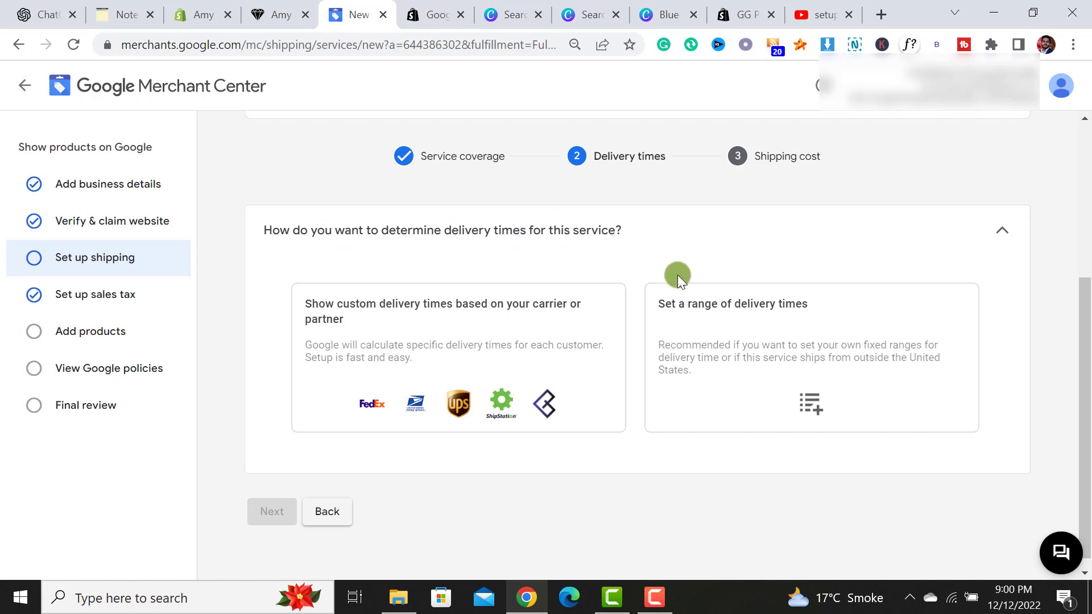
left_click(726, 340)
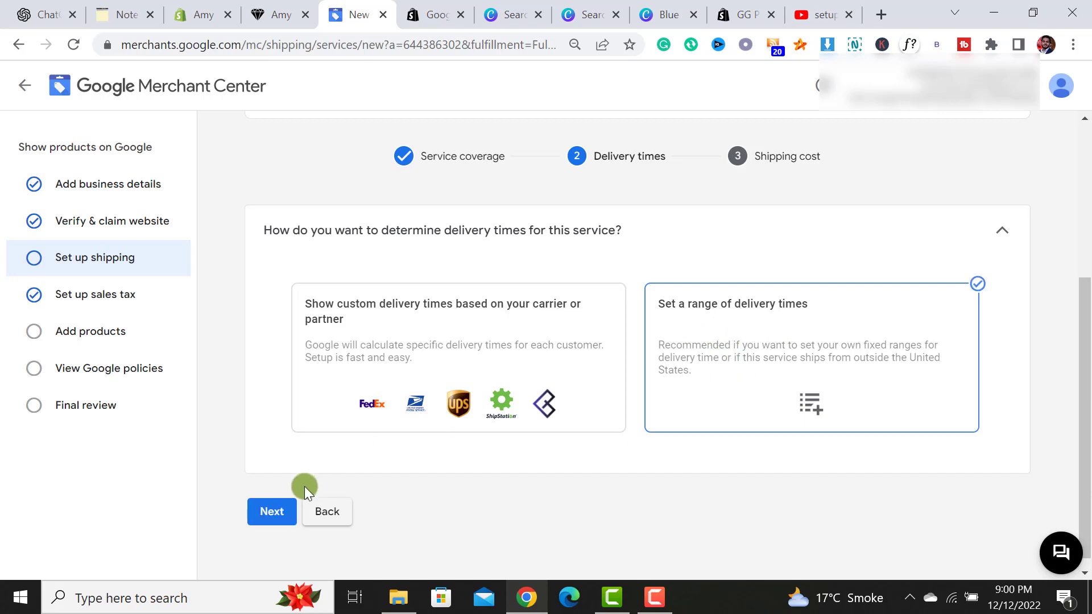
left_click(269, 512)
Set the order cutoff time to 3:00 PM
scroll(728, 410, "down", 4)
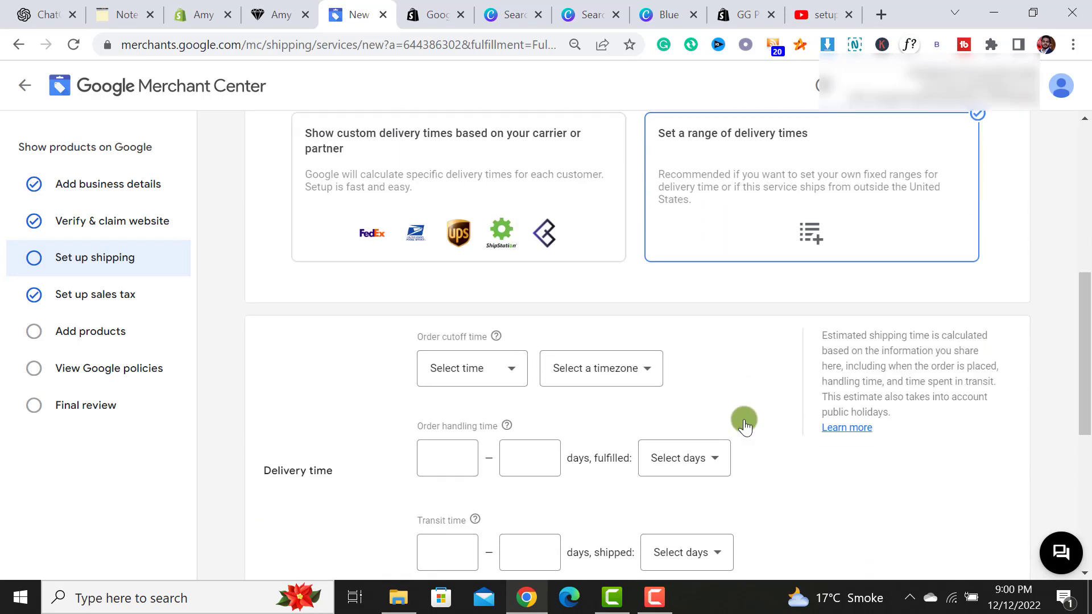
left_click_drag(1085, 373, 373, 417)
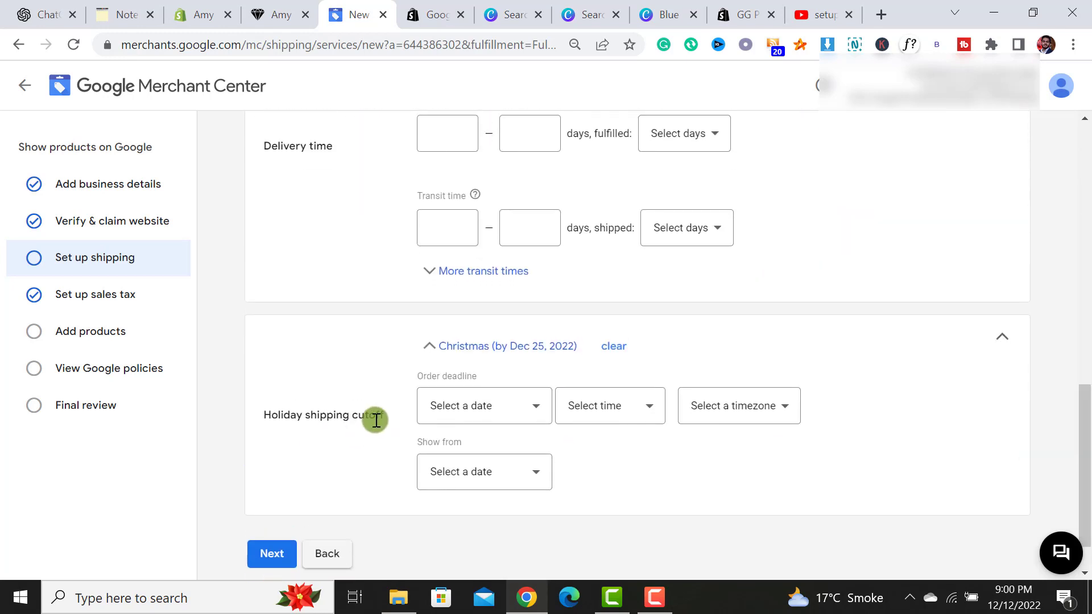
left_click_drag(1079, 438, 1084, 362)
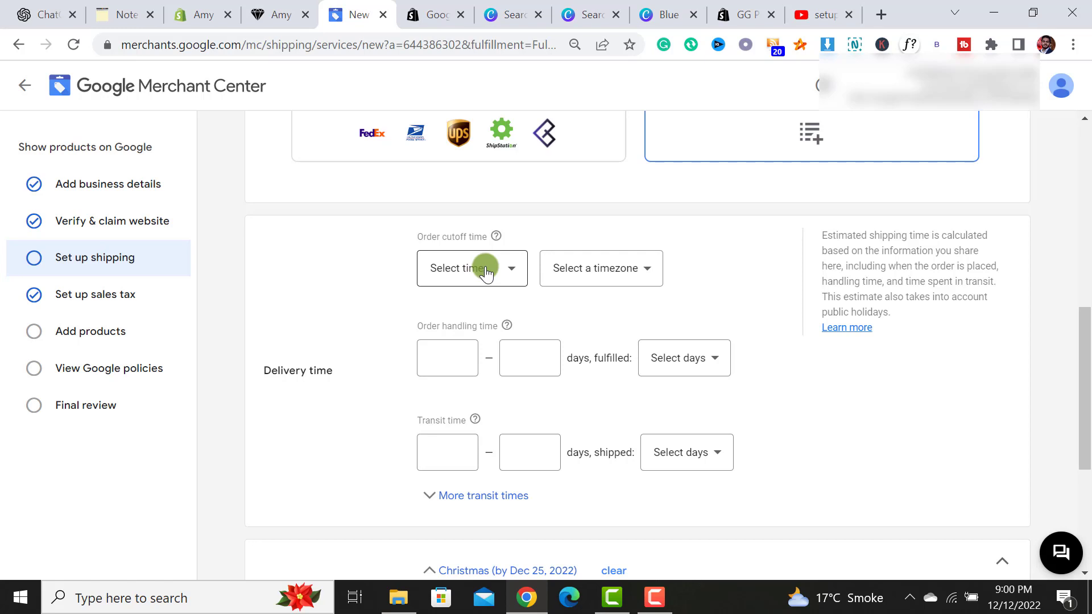
left_click(504, 275)
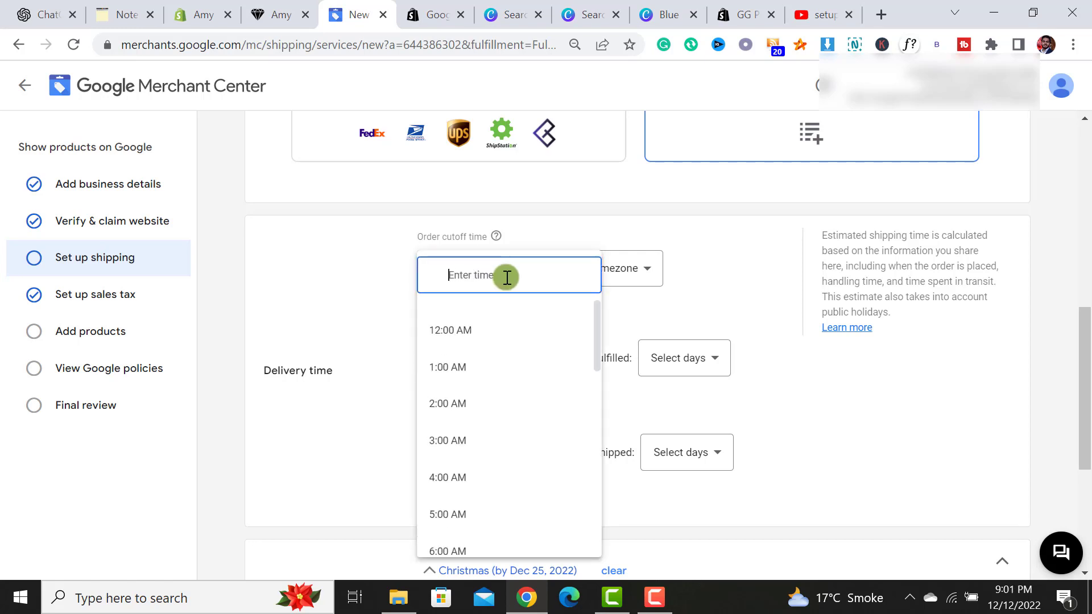
scroll(510, 437, "down", 10)
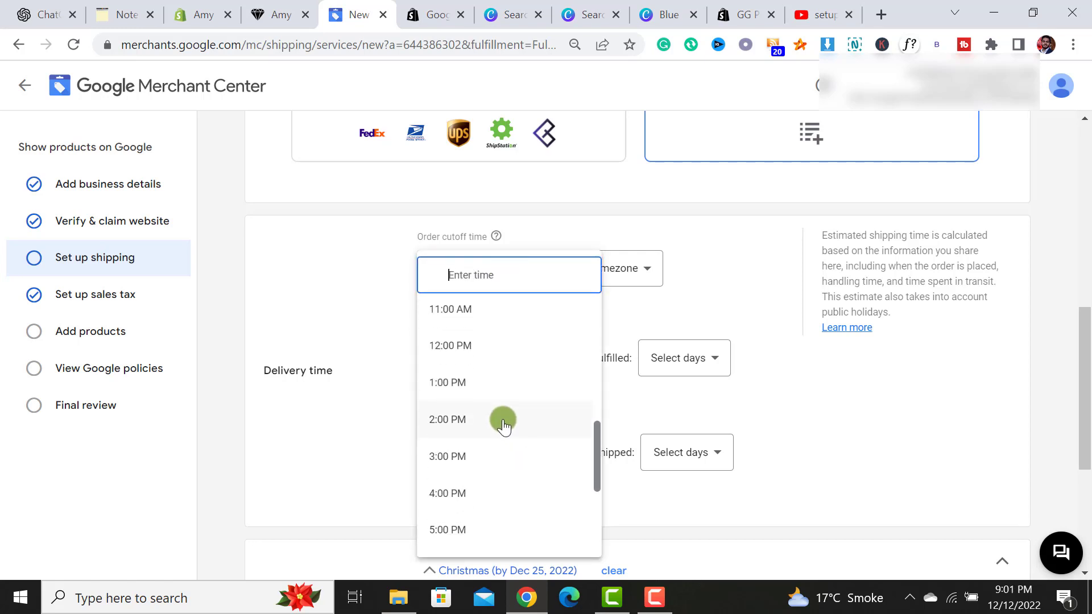
scroll(492, 398, "up", 2)
left_click(484, 376)
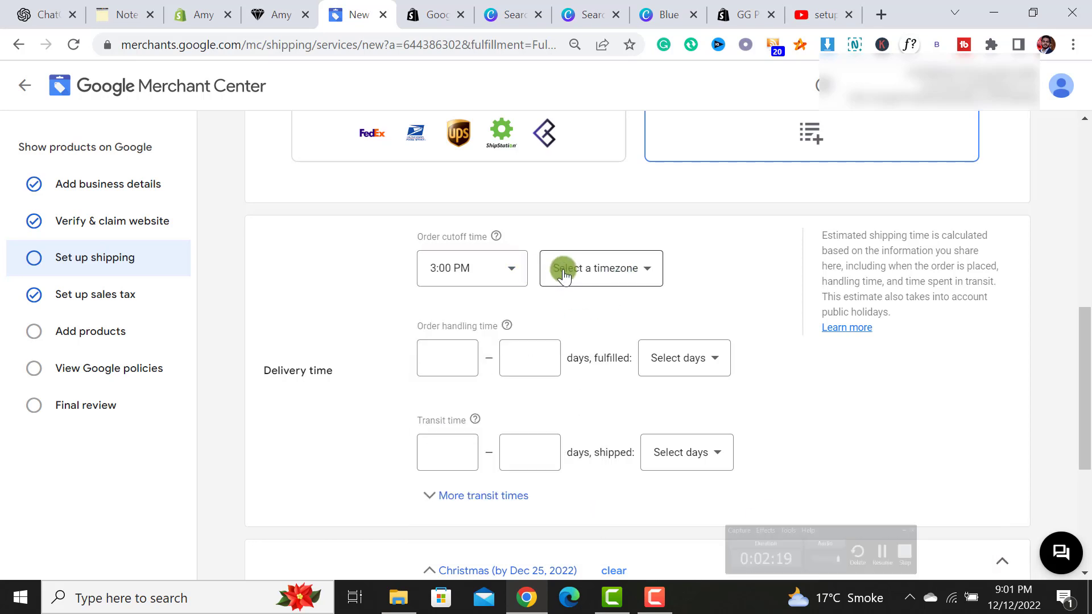
Set the cutoff timezone to Eastern Standard Time (New York), found by searching 'east'
left_click(606, 272)
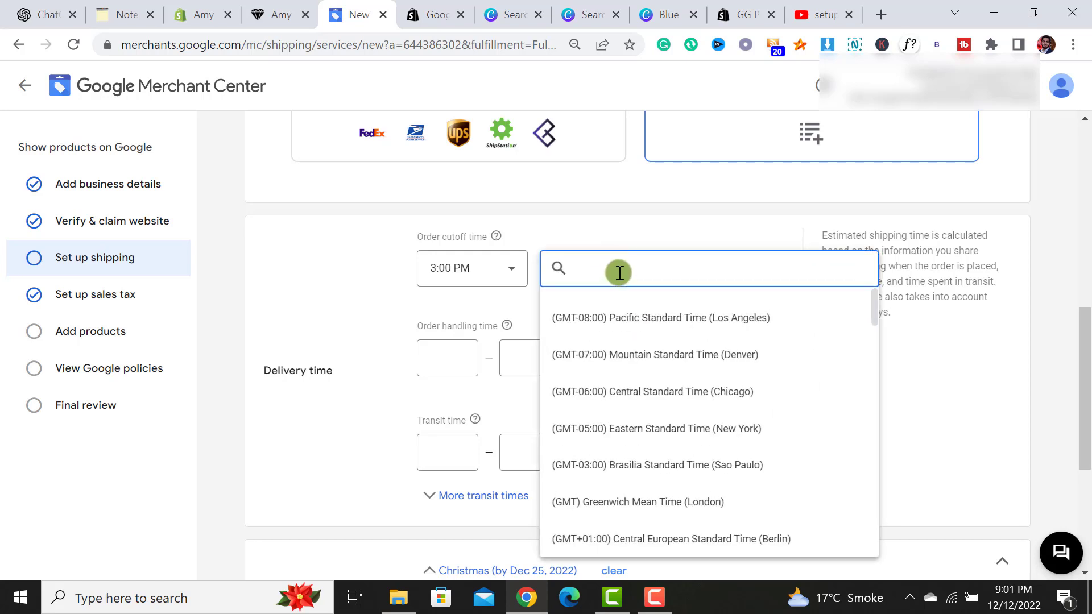
type("east")
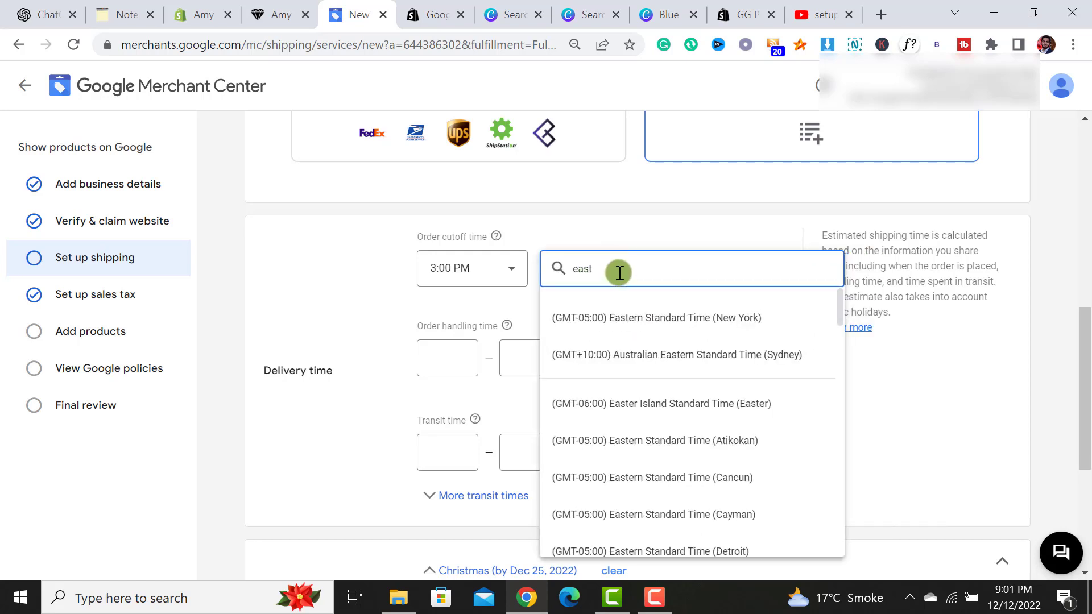
left_click(717, 323)
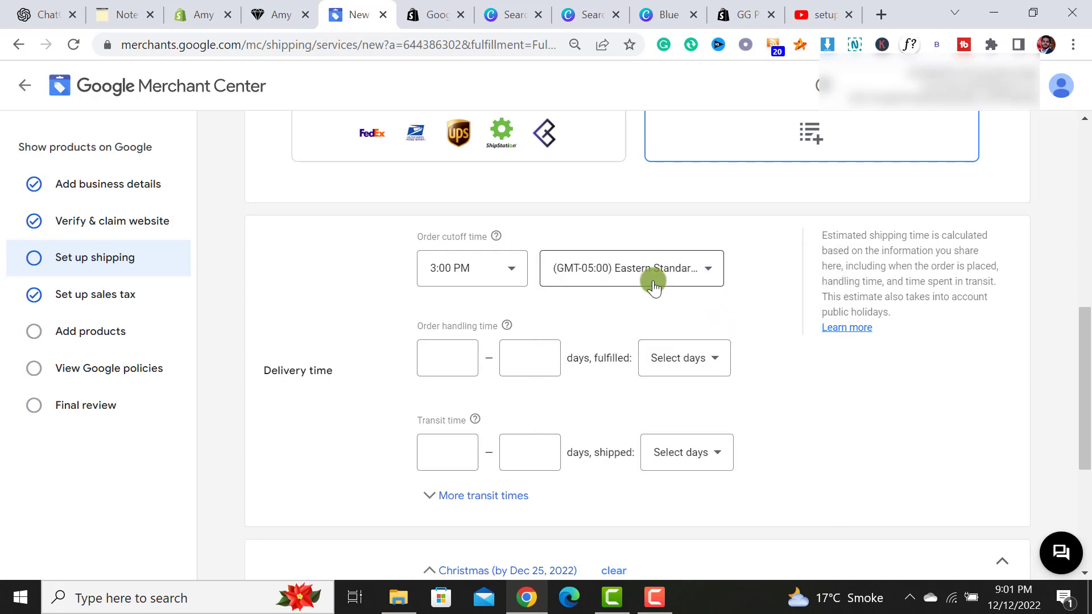
scroll(791, 350, "down", 1)
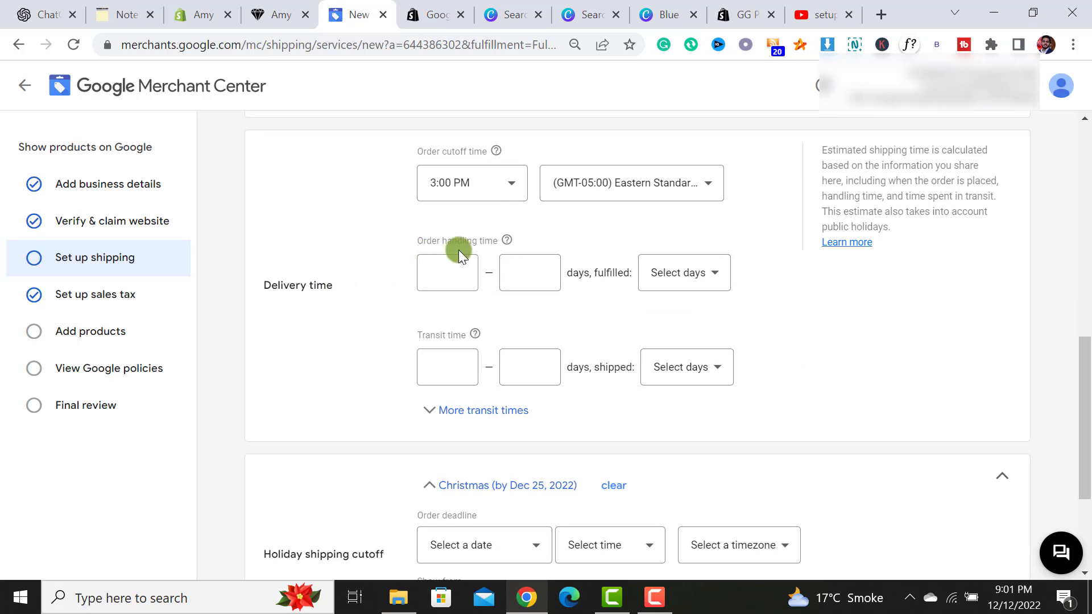
Open the amyandannette.com Shipping Policy page from the store footer, then return to Merchant Center
left_click(288, 13)
left_click_drag(1086, 107, 1086, 599)
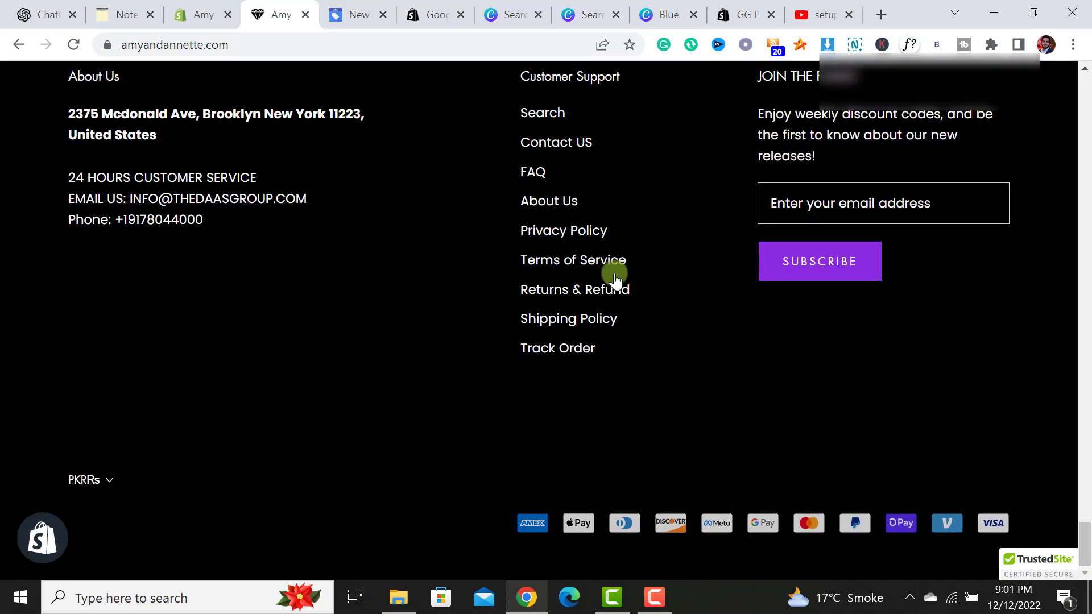
scroll(663, 334, "up", 1)
left_click(579, 409)
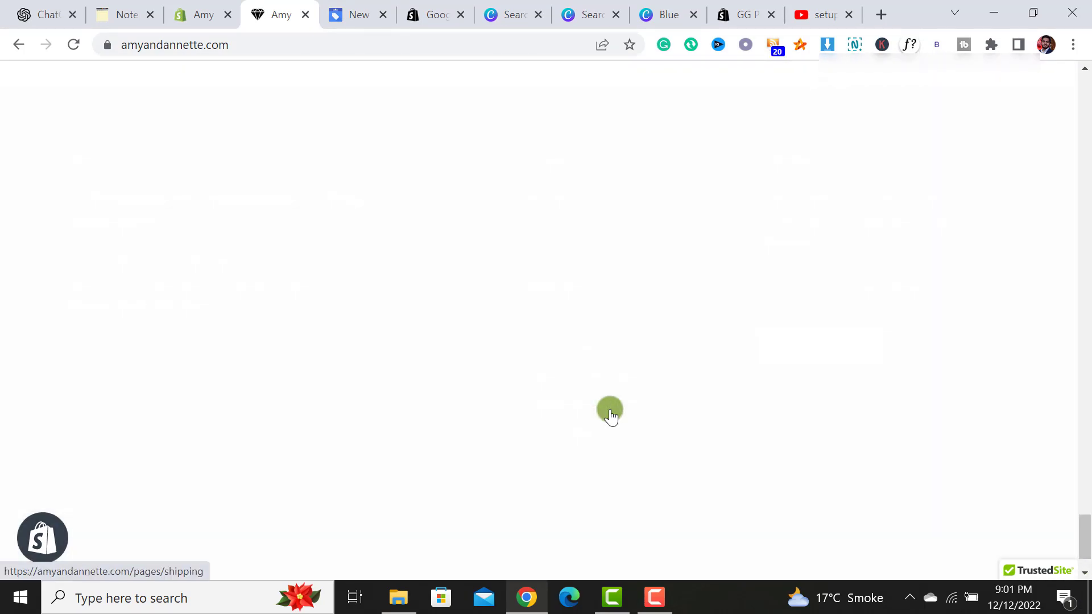
left_click(438, 5)
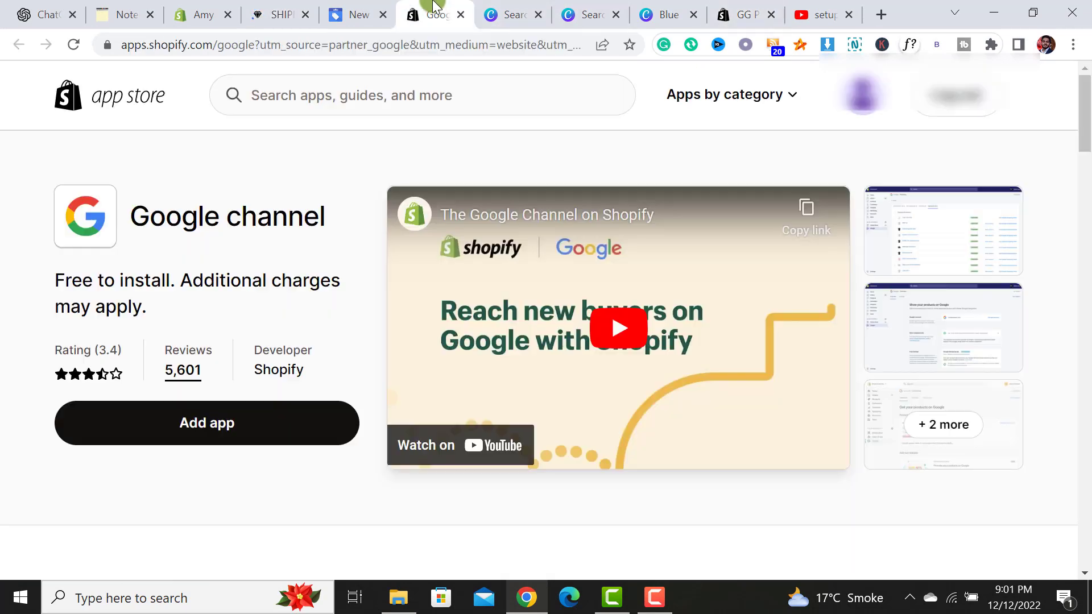
left_click(361, 13)
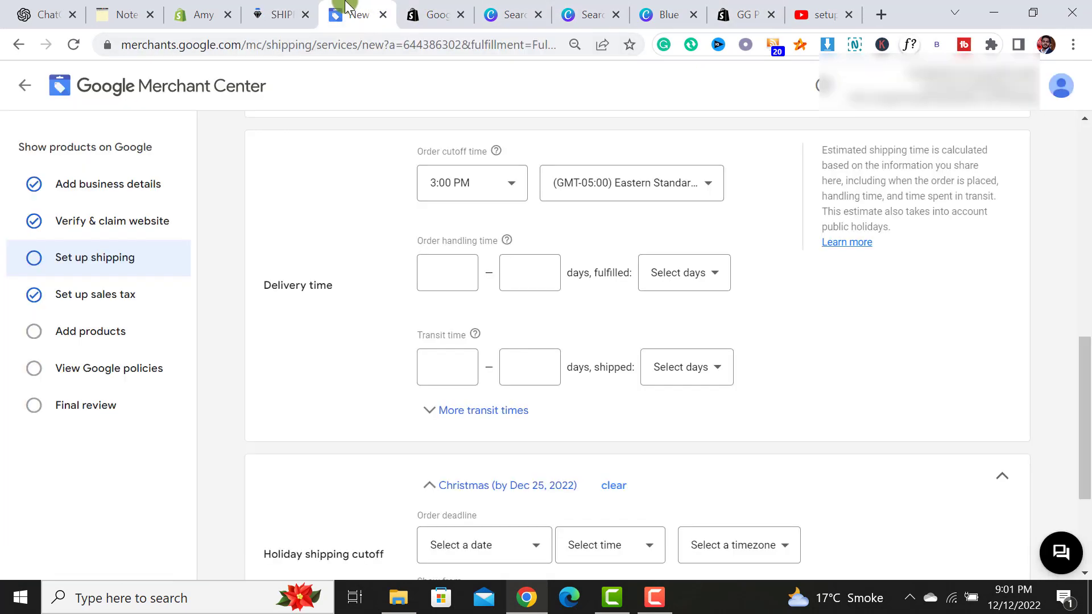
Set order handling time to 1–2 days, counted Monday to Friday
left_click(453, 268)
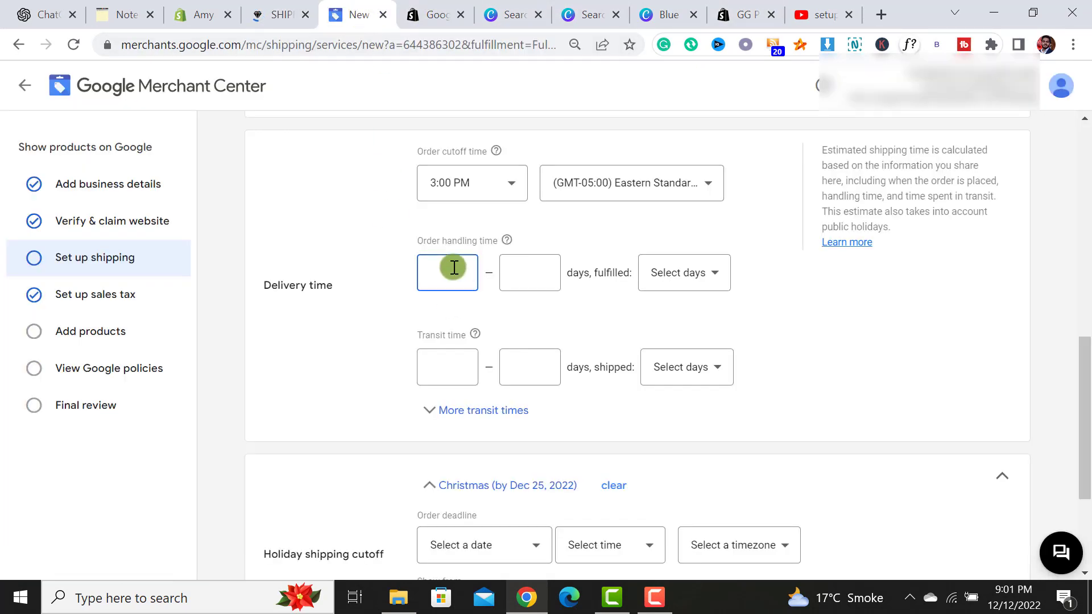
type("0")
key("Tab")
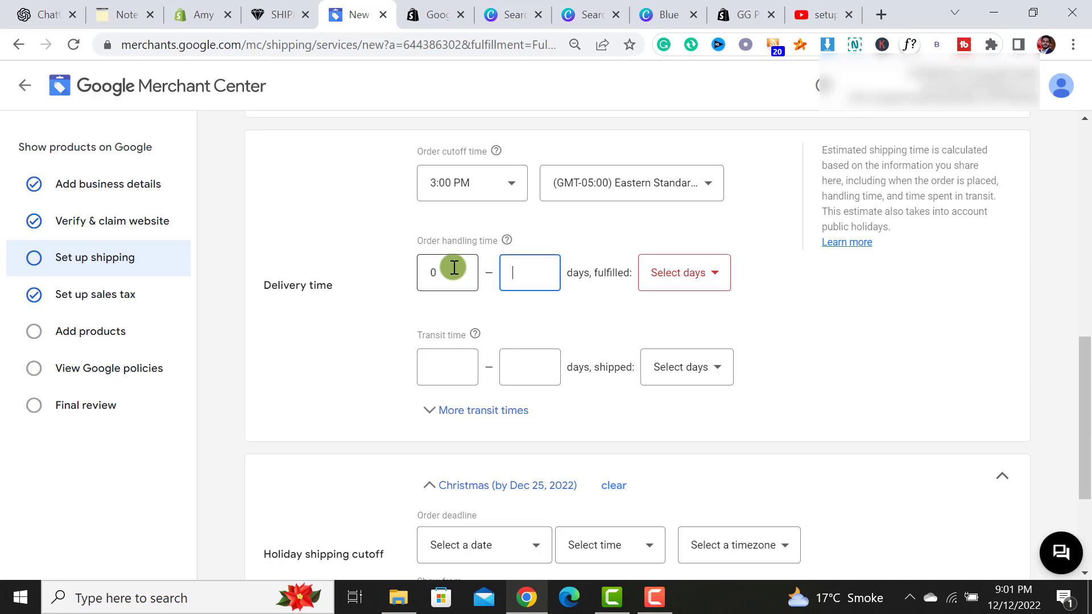
type("1")
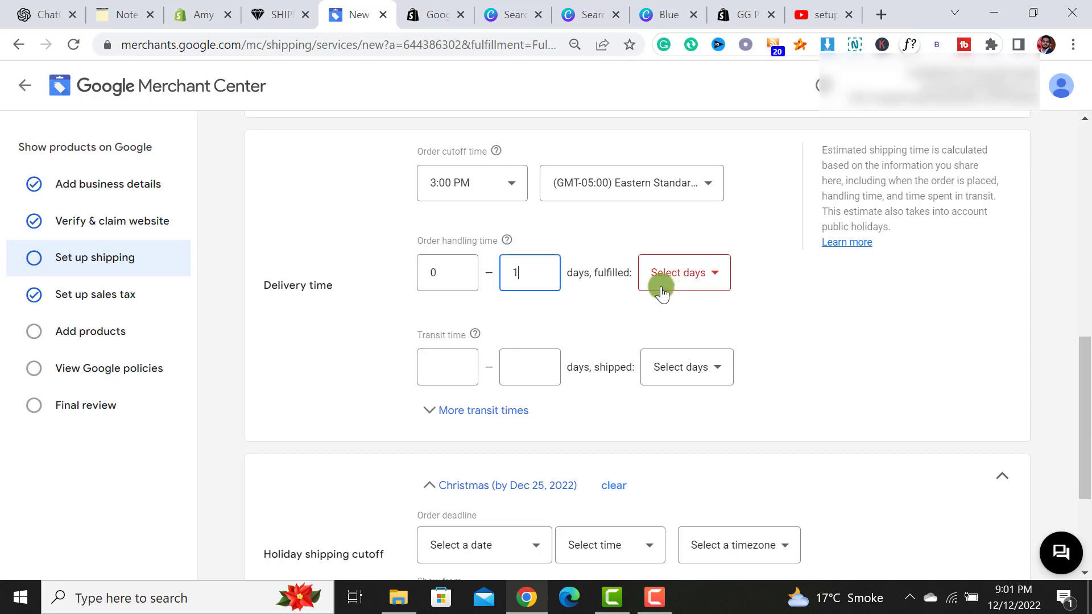
left_click(703, 276)
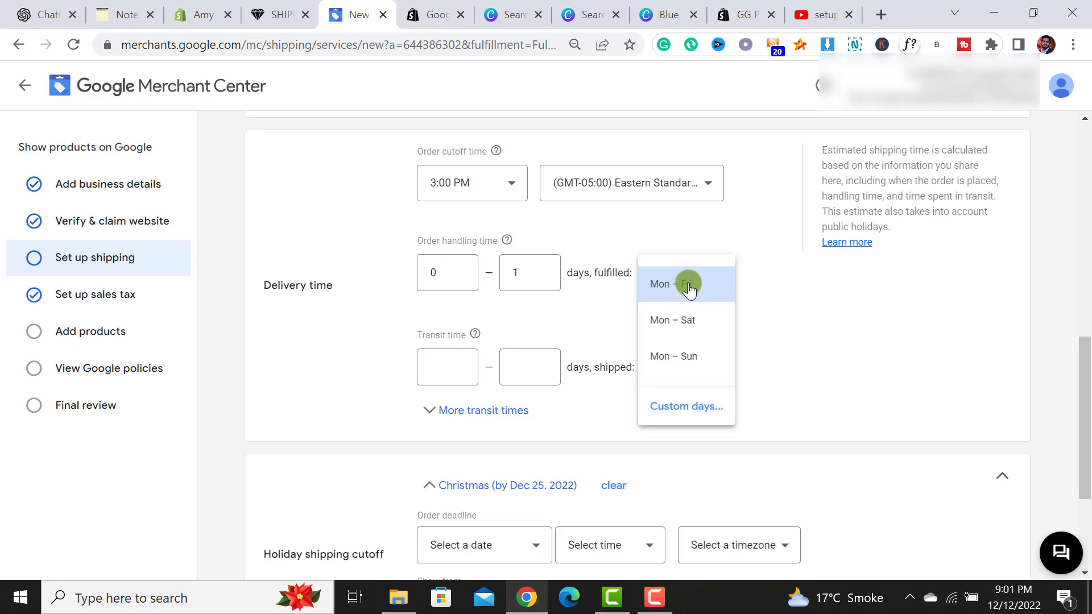
left_click(689, 286)
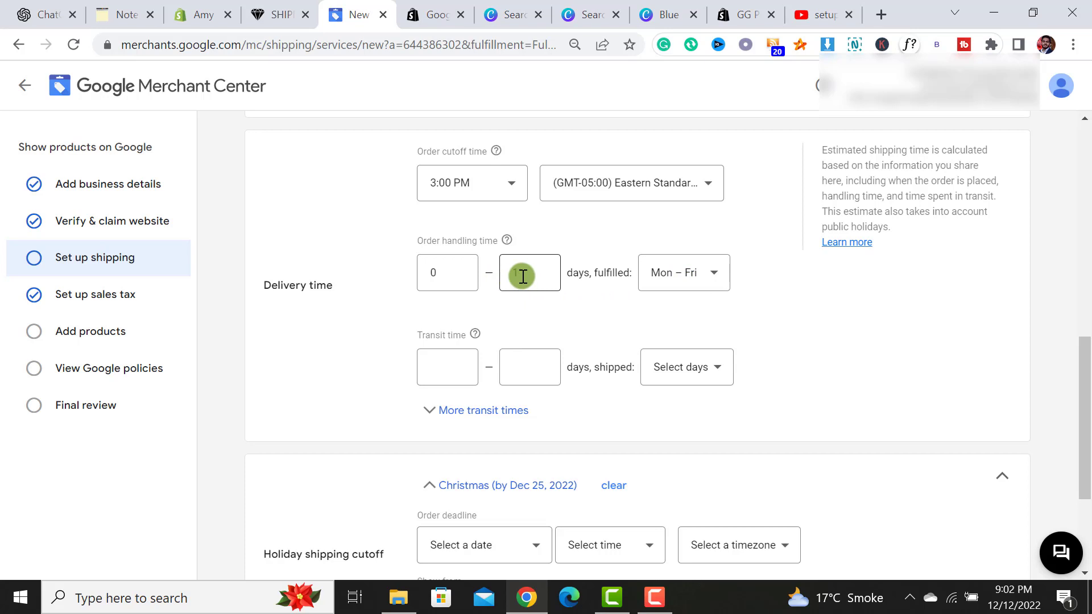
double_click(449, 272)
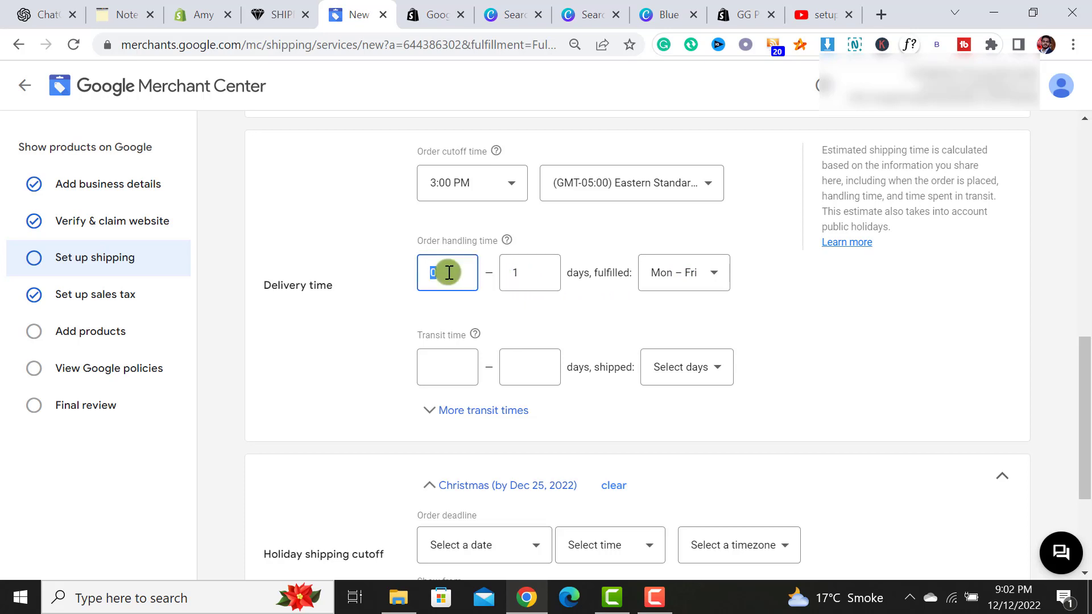
type("1")
double_click(527, 274)
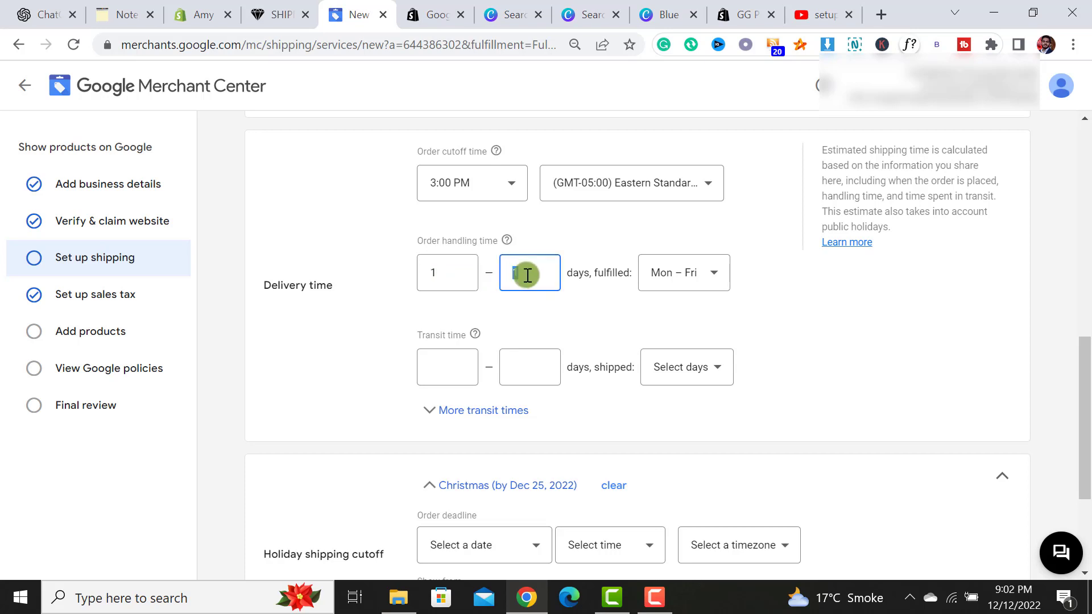
type("2")
left_click(530, 331)
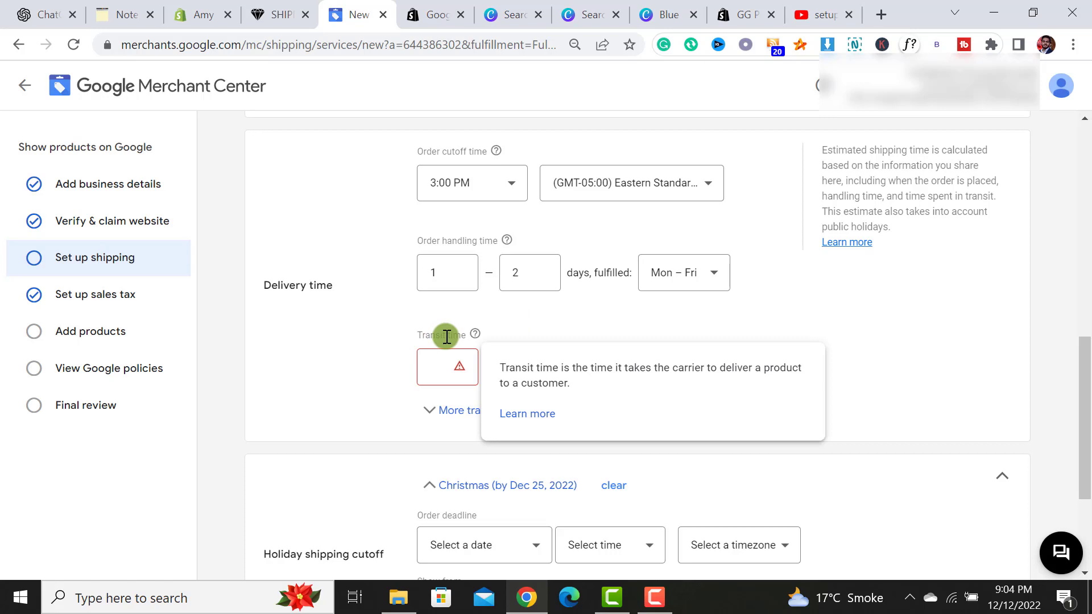
Set transit time to 3–7 days, counted Monday to Friday
mouse_move(476, 336)
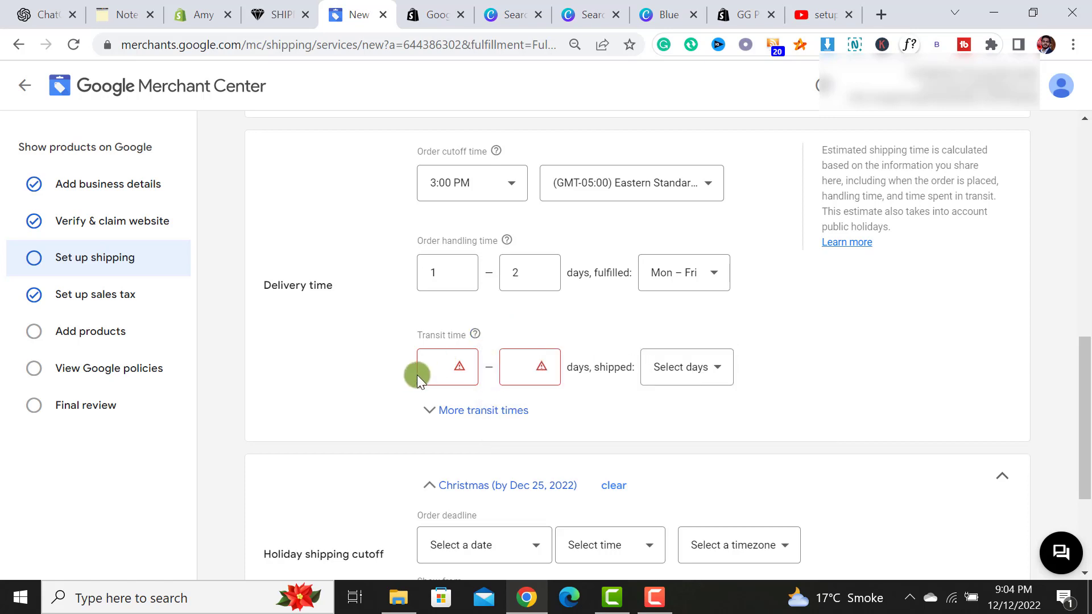
left_click(444, 367)
type("3")
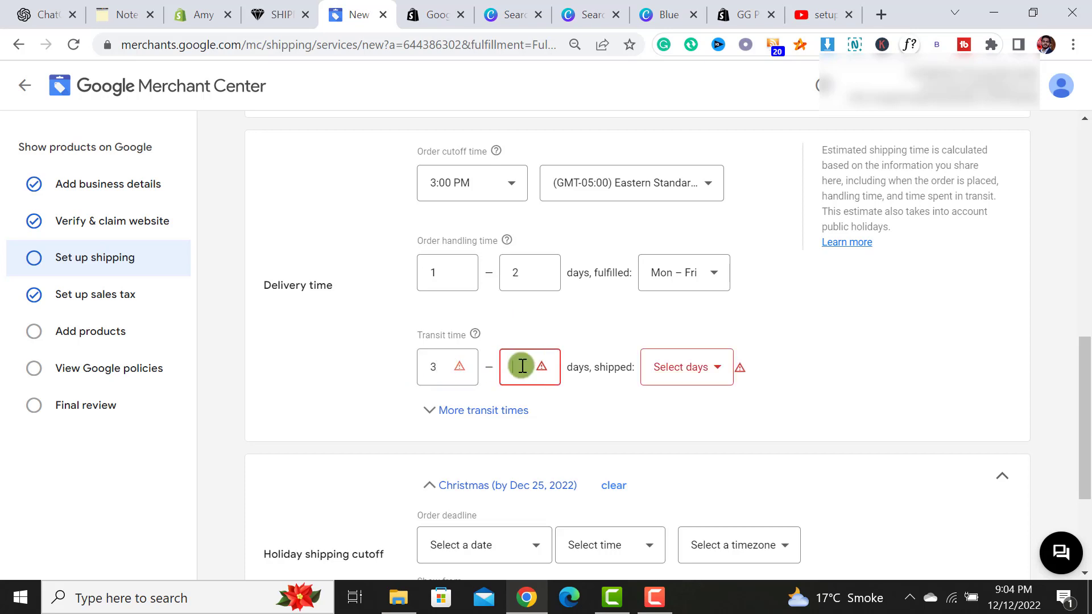
left_click(519, 366)
type("7")
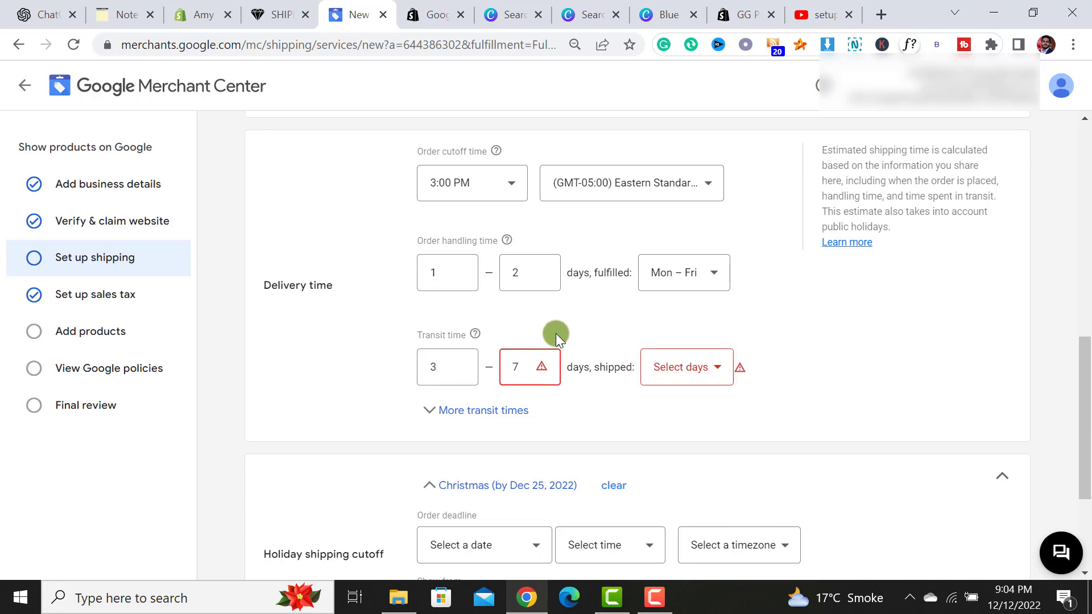
left_click(694, 372)
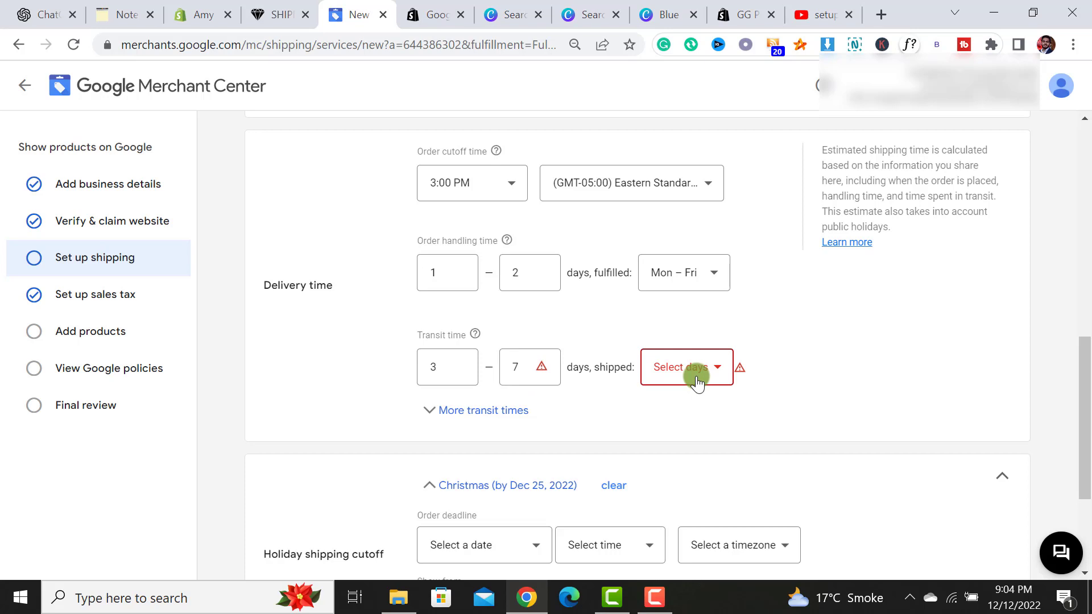
left_click(701, 391)
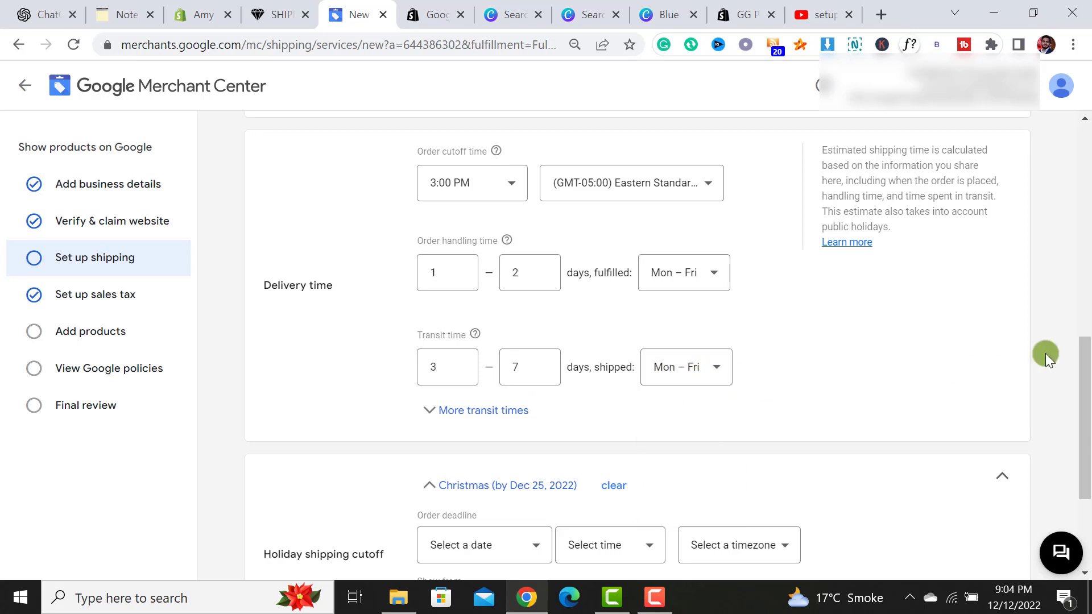
Review the Delivery time and Holiday shipping cutoff sections, then continue to Shipping cost
left_click_drag(1086, 369, 1086, 436)
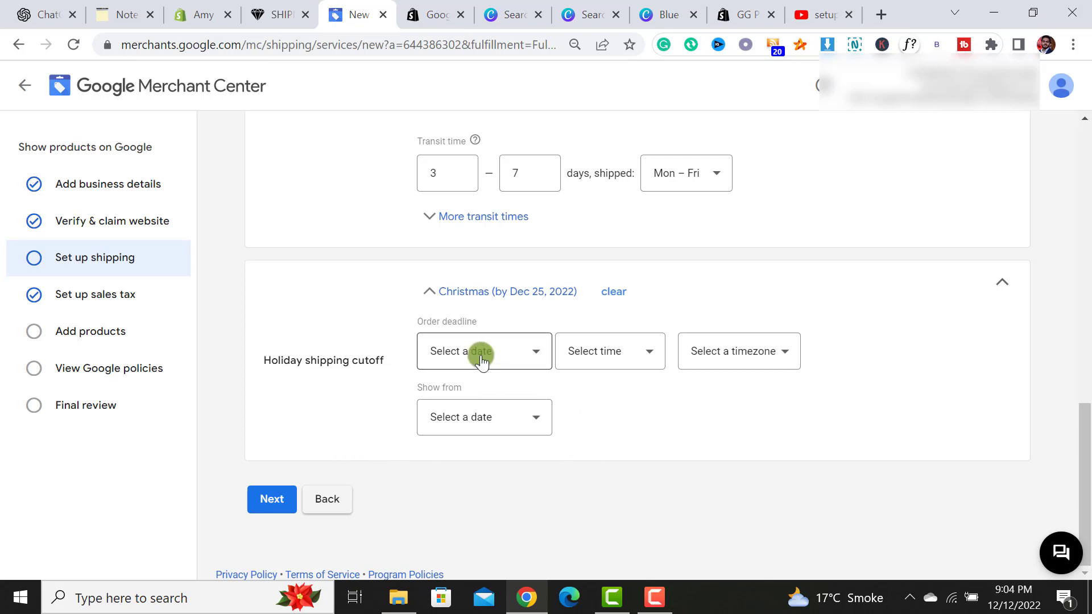
scroll(365, 379, "up", 5)
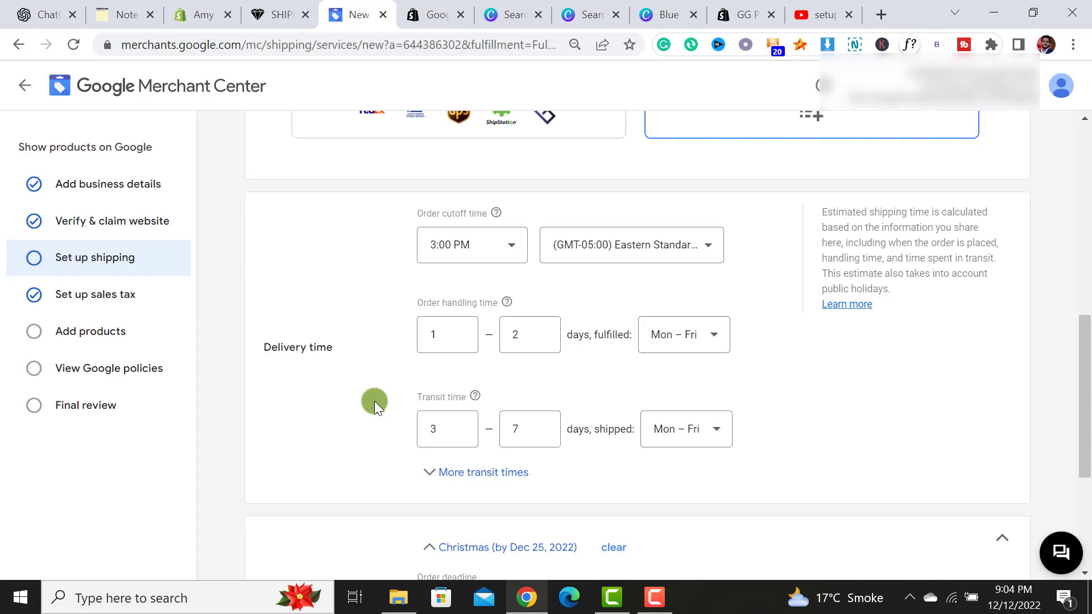
scroll(374, 400, "down", 5)
left_click(273, 513)
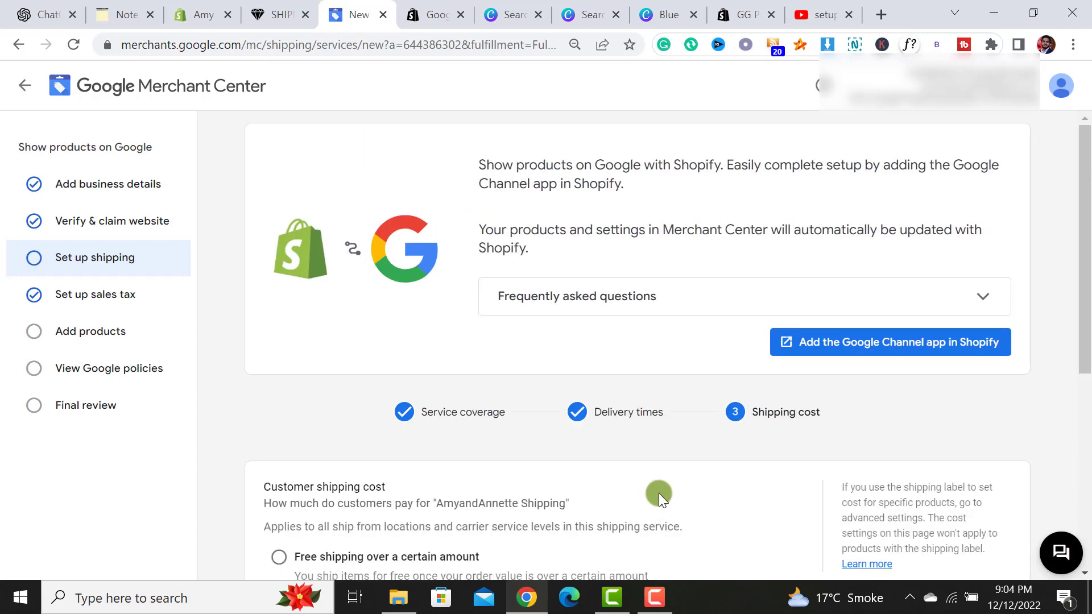
Choose free shipping over a certain amount, charging $10 on orders below $50.00
scroll(741, 449, "down", 3)
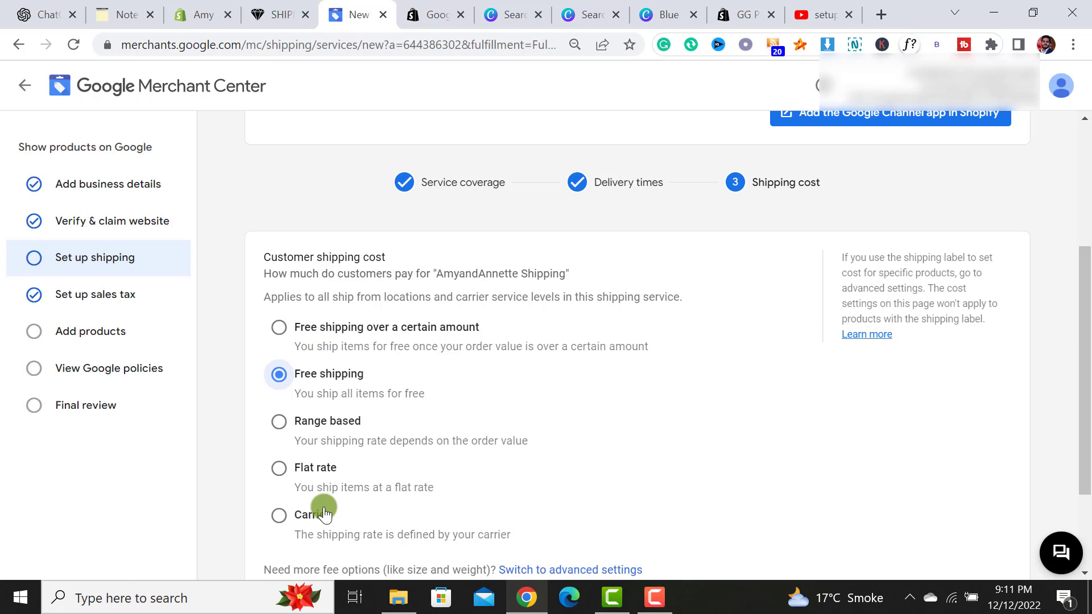
left_click(319, 334)
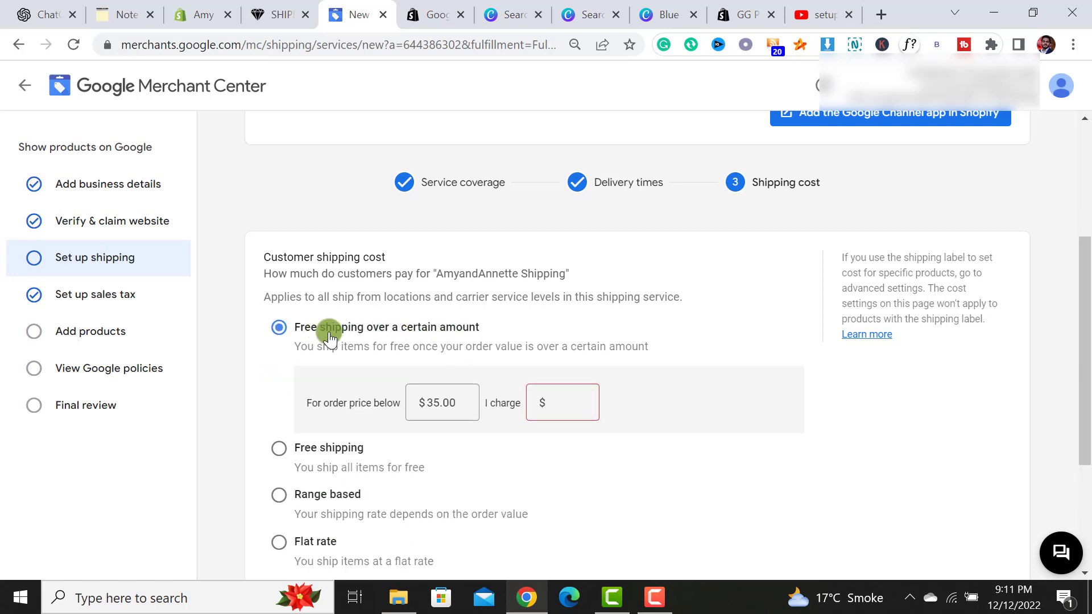
left_click(434, 404)
left_click(565, 402)
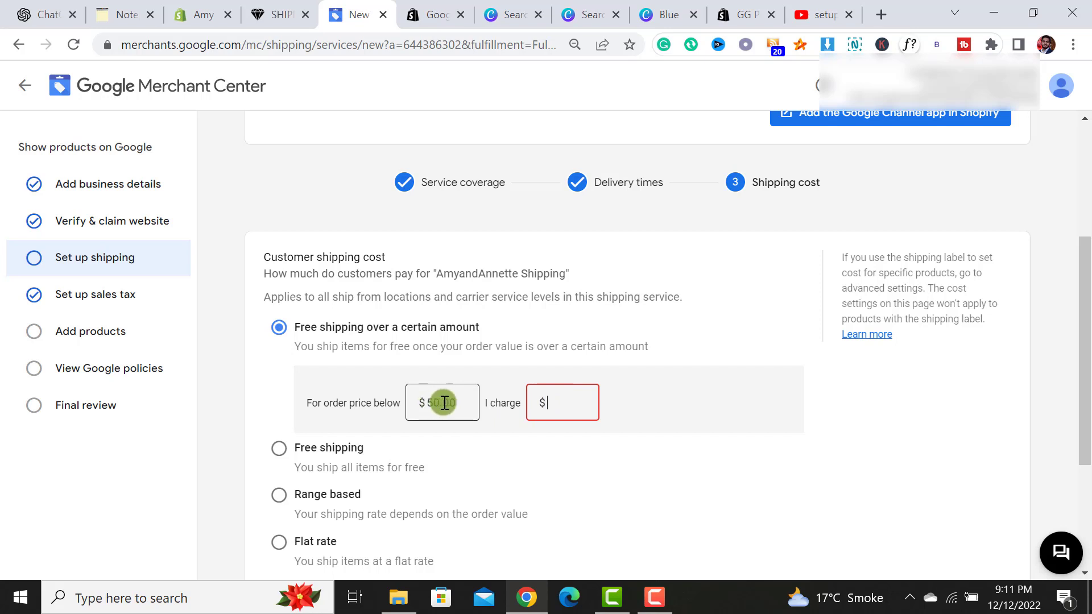
type("1")
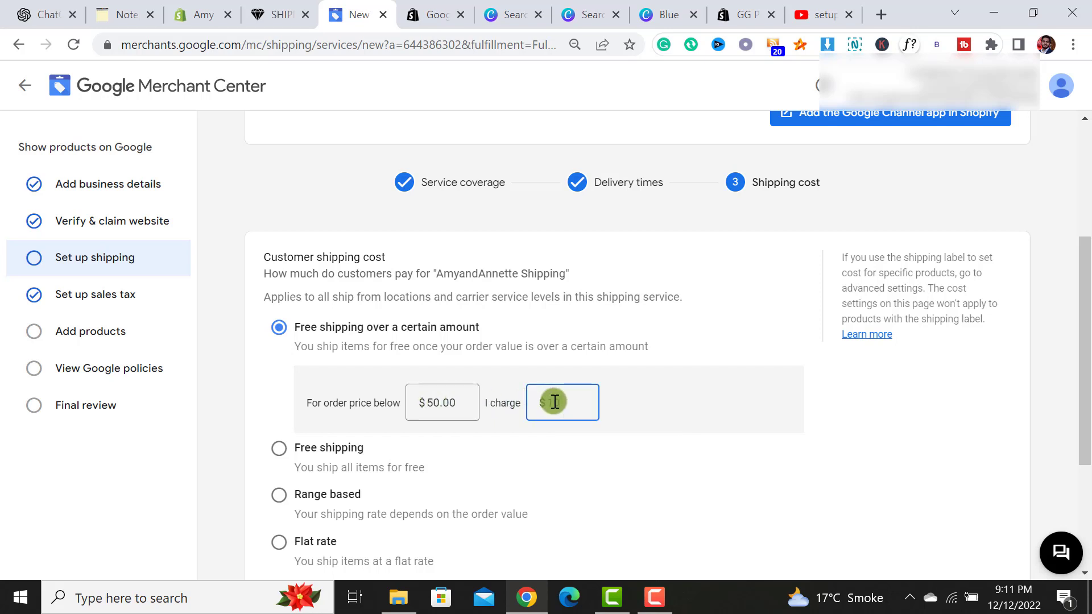
type("0")
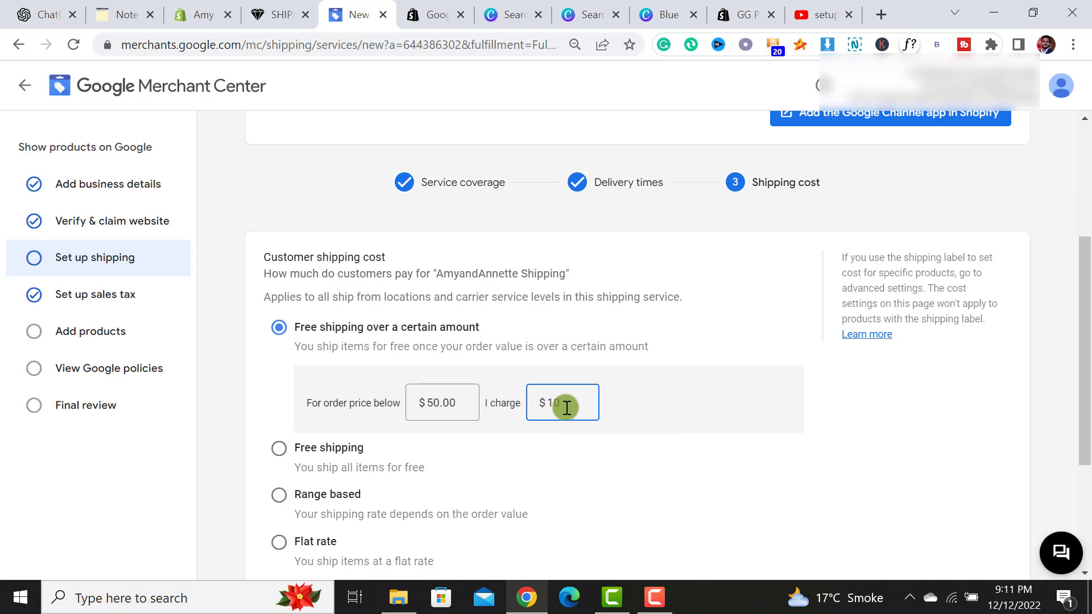
Try Free shipping and Range based, then settle on Flat rate and begin entering $10
left_click(317, 455)
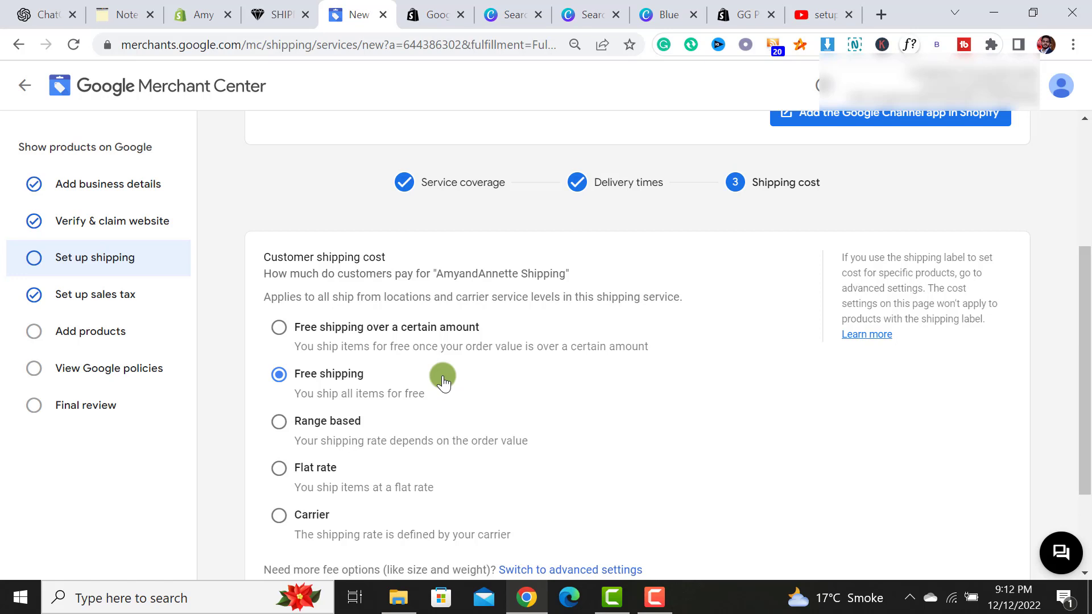
scroll(442, 381, "down", 2)
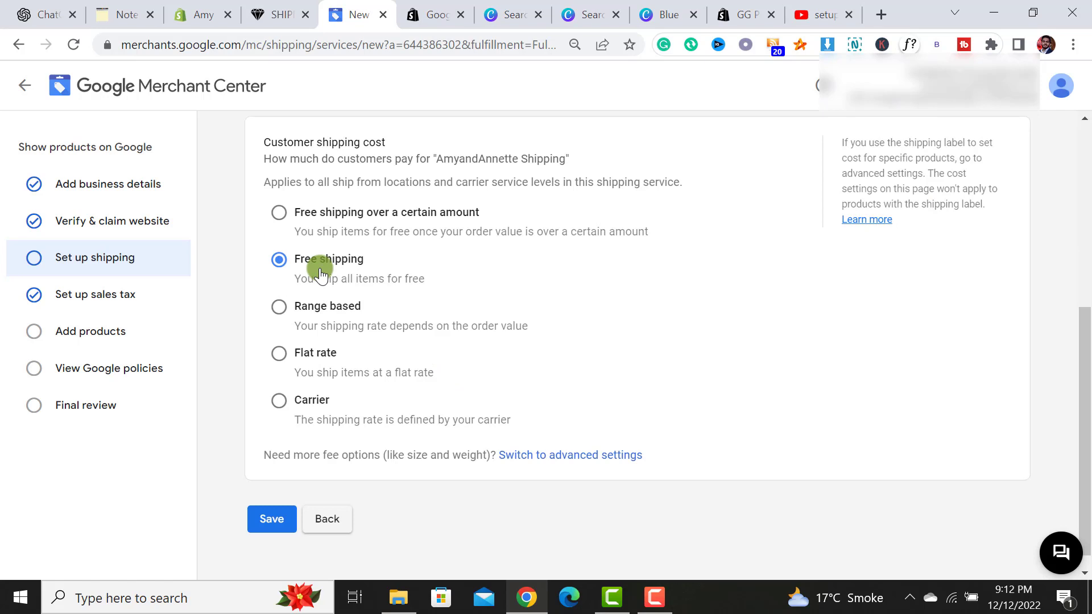
left_click(312, 310)
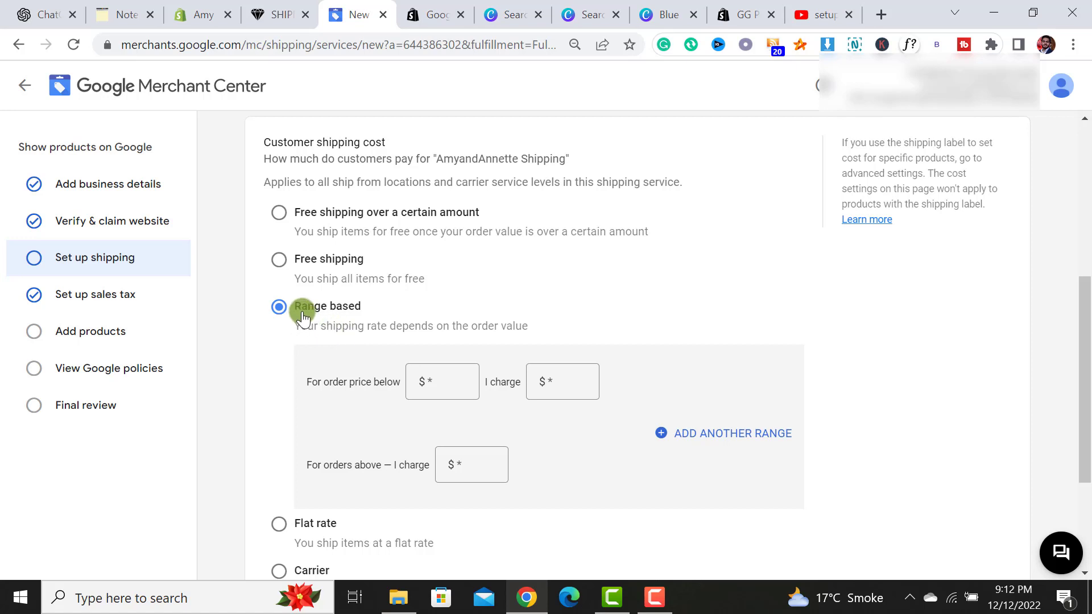
left_click(441, 385)
scroll(441, 385, "down", 3)
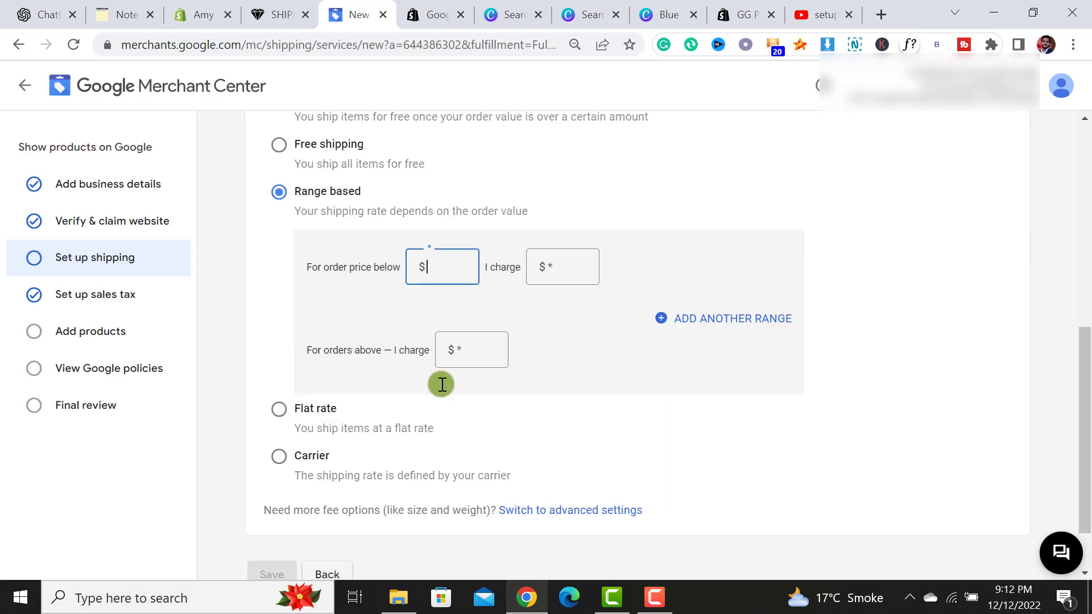
left_click(349, 361)
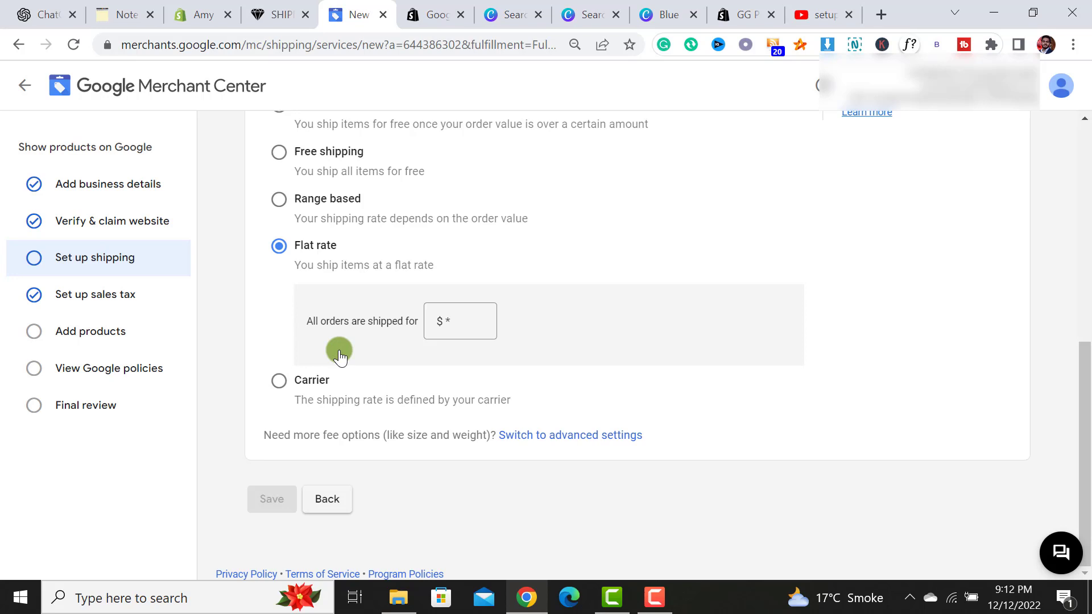
left_click(452, 323)
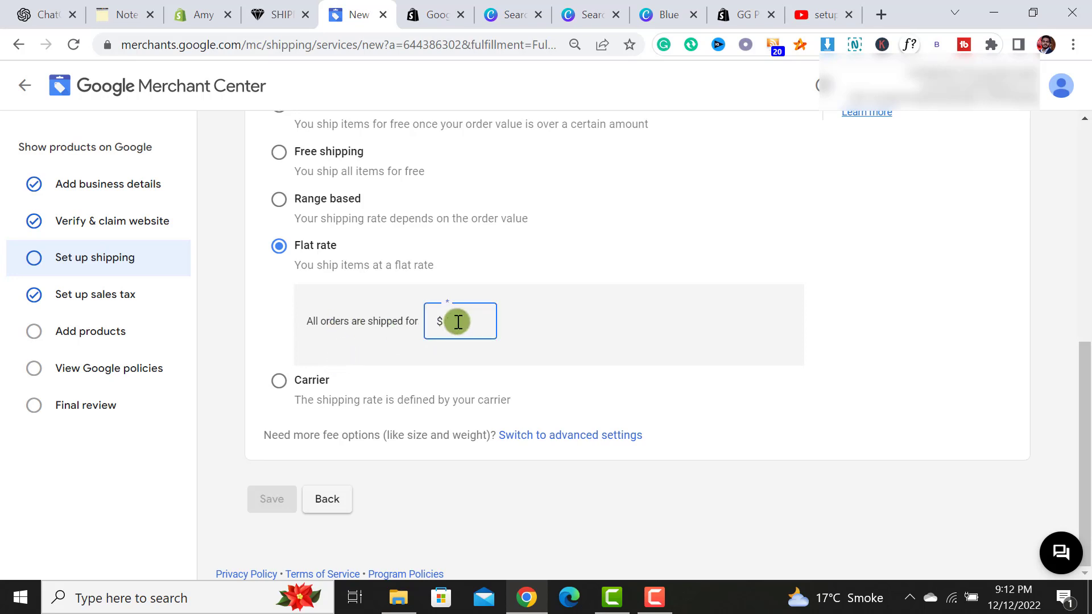
type("10")
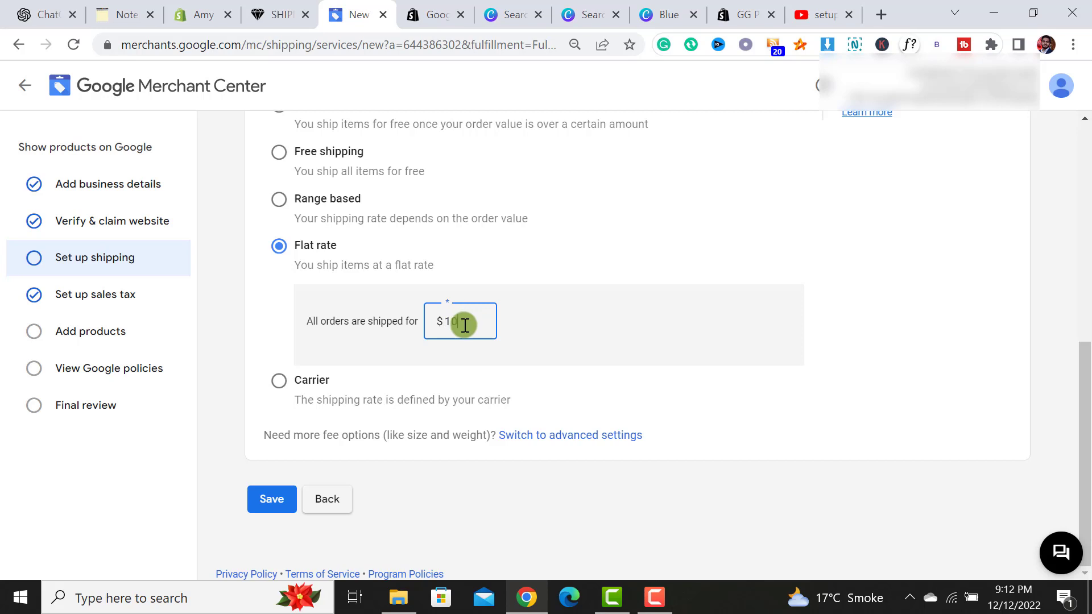
Switch shipping cost to Carrier and browse FedEx/UPS/USPS services without selecting one
left_click(279, 381)
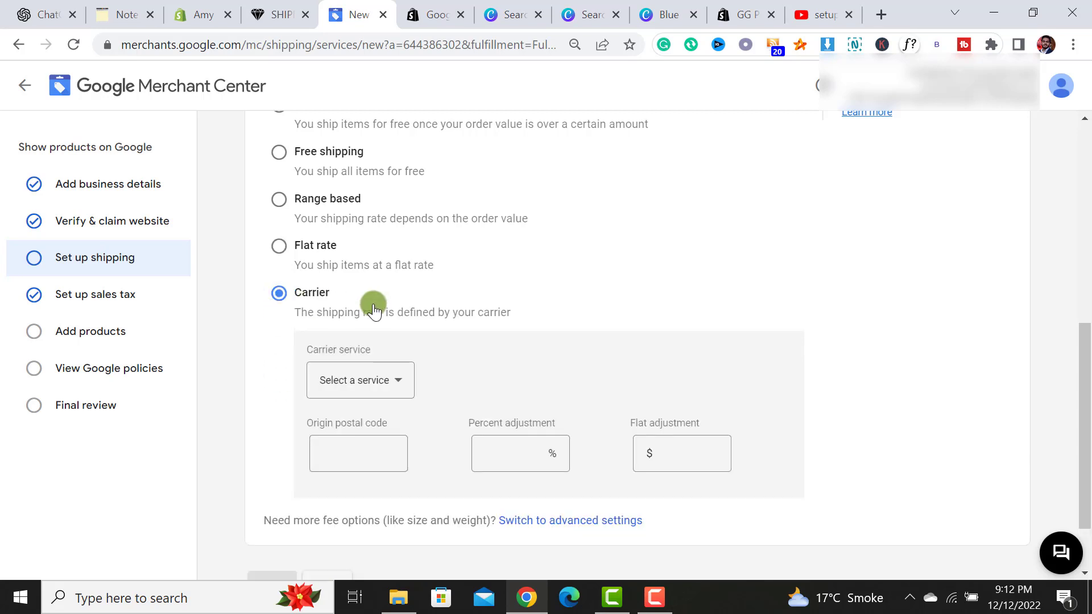
left_click(376, 379)
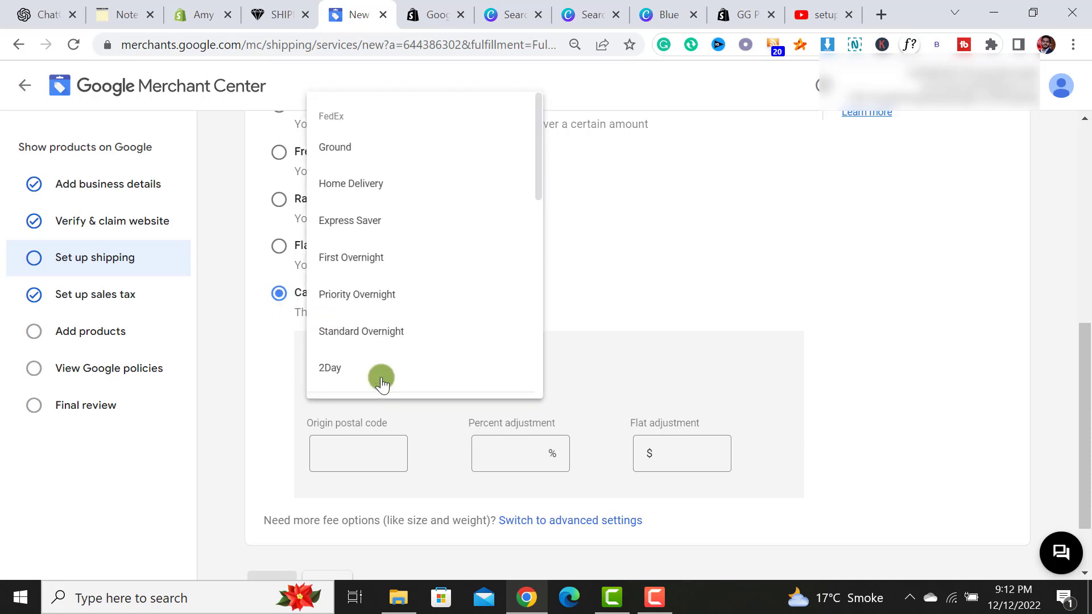
scroll(425, 219, "down", 10)
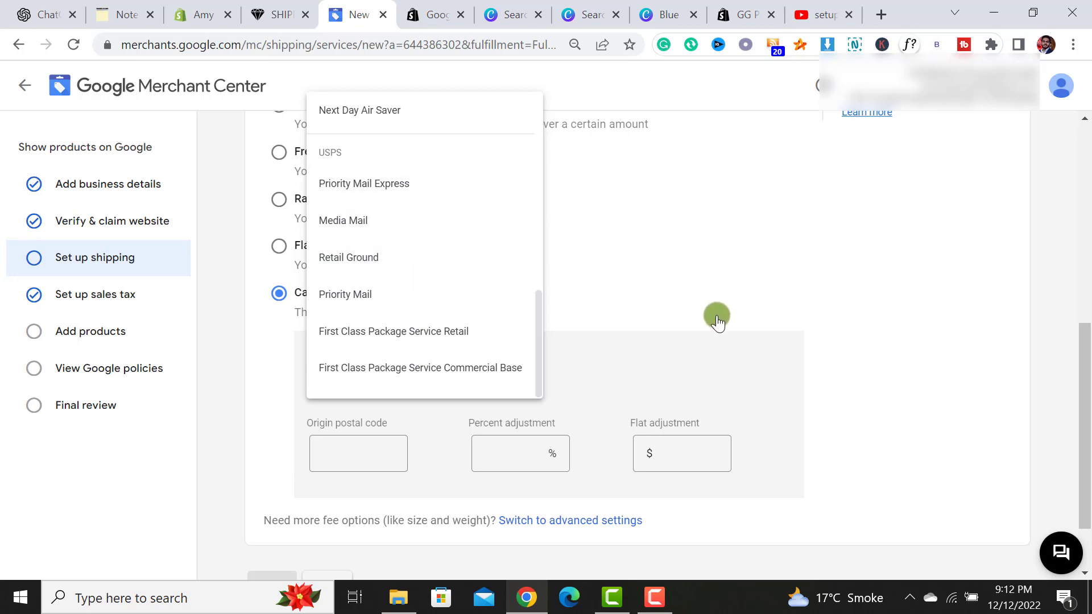
left_click(762, 354)
scroll(762, 354, "up", 2)
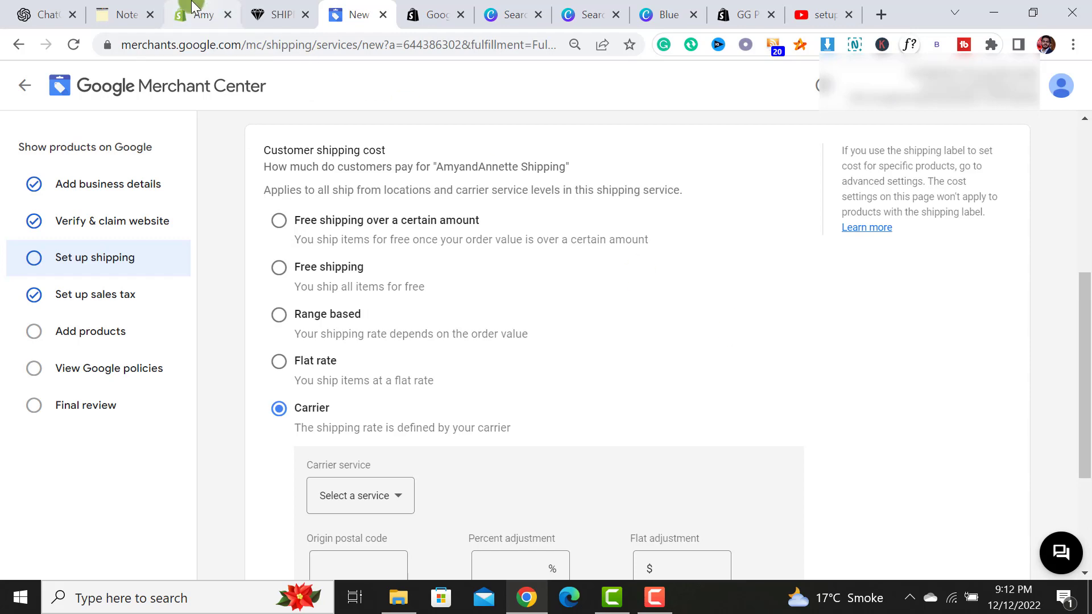
In Shopify, highlight the Domestic Expedited rates: Free from $35.00, and $4.97
left_click(203, 14)
scroll(808, 336, "up", 8)
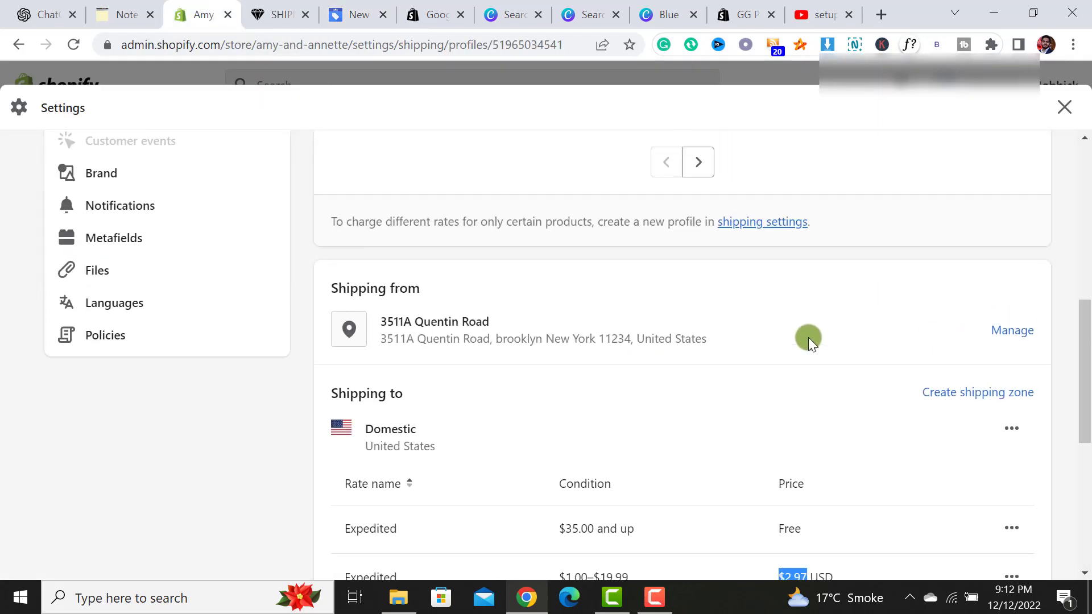
scroll(881, 365, "down", 6)
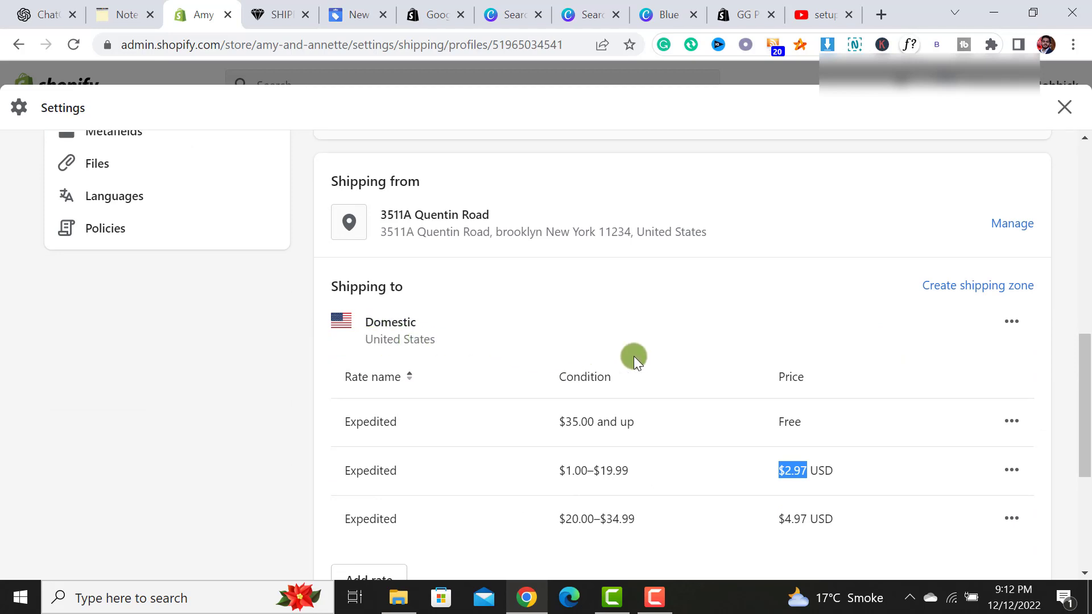
scroll(633, 356, "down", 2)
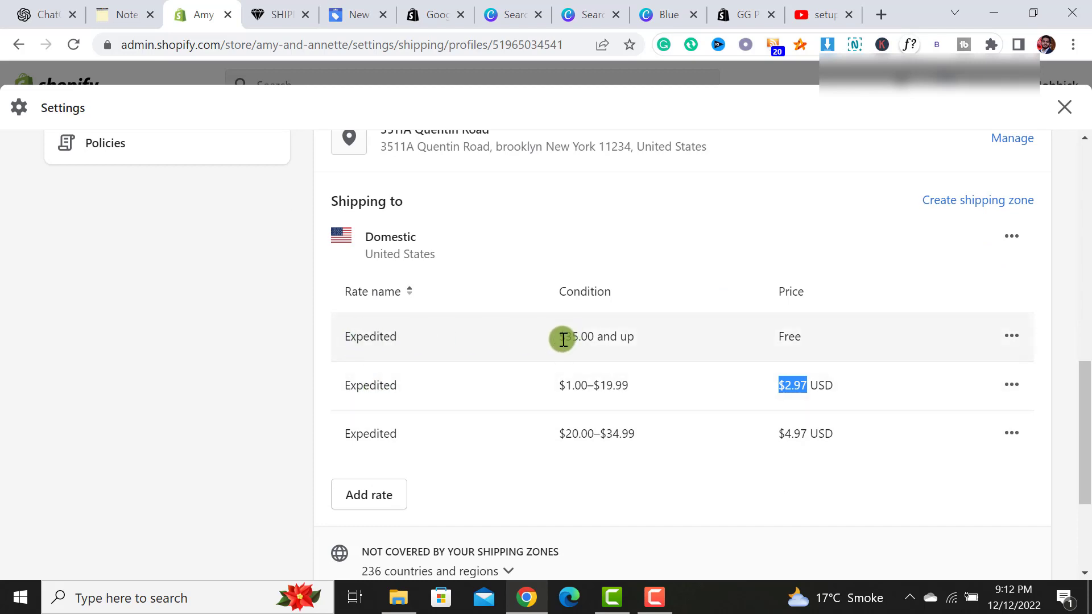
left_click_drag(561, 339, 640, 336)
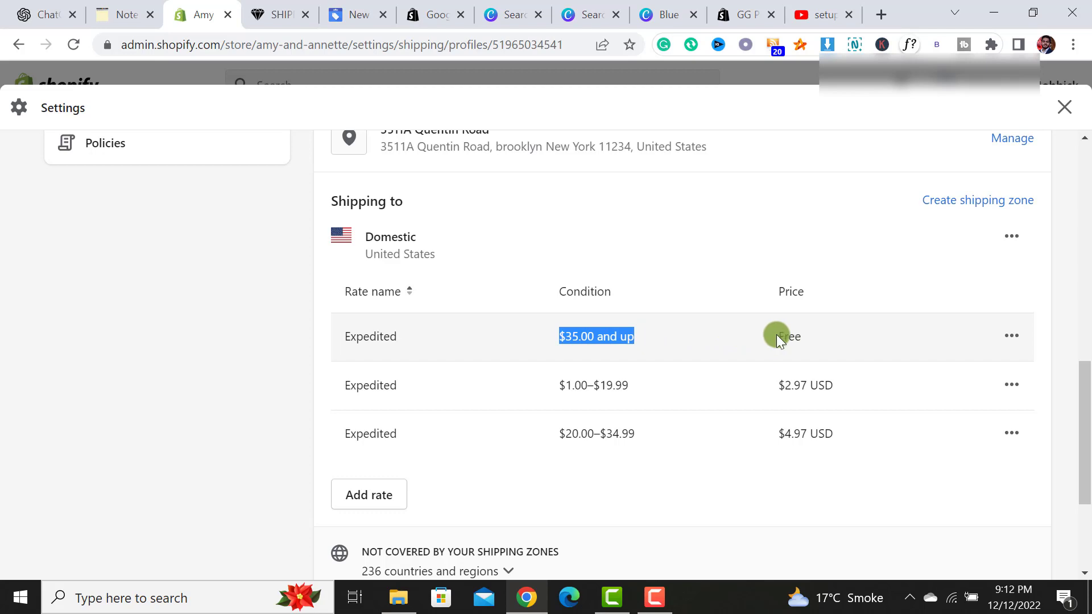
left_click_drag(777, 336, 803, 338)
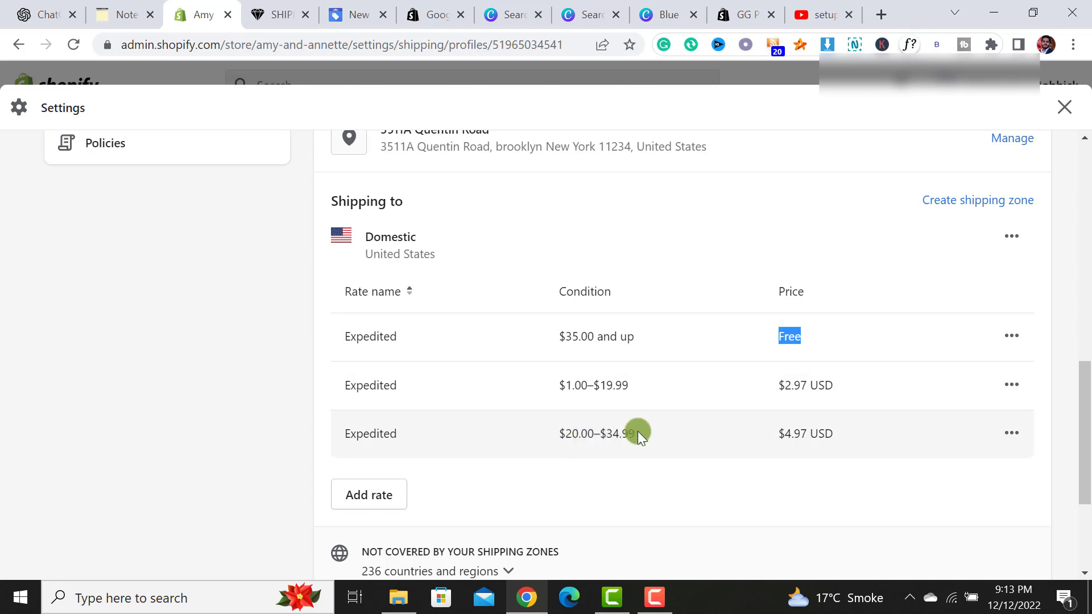
left_click_drag(777, 433, 809, 434)
Switch to advanced shipping rate settings and add a new shipping rate table
left_click(352, 15)
scroll(640, 319, "down", 3)
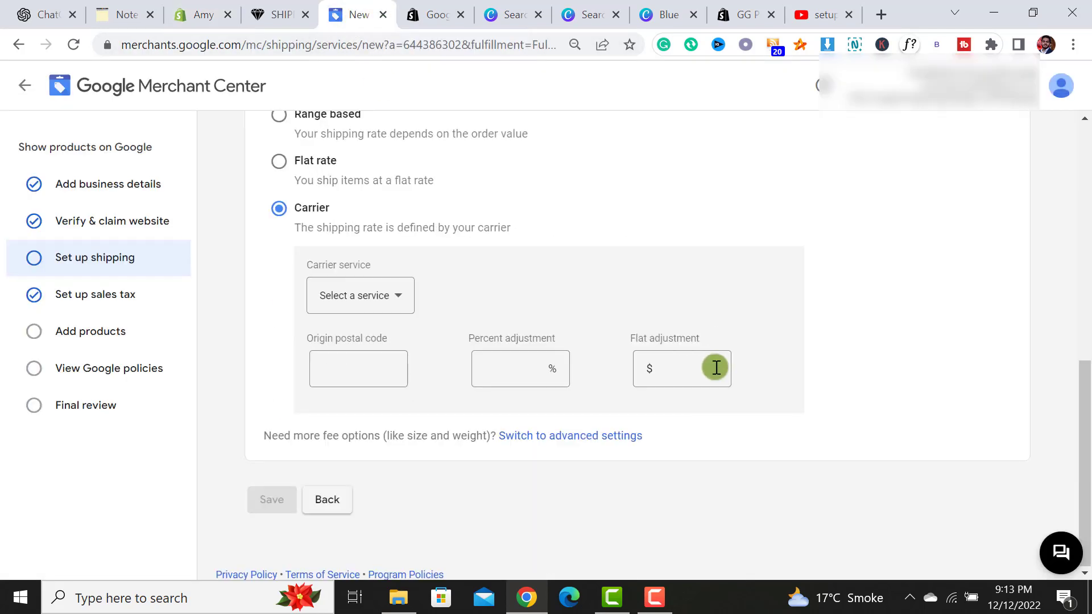
left_click(547, 436)
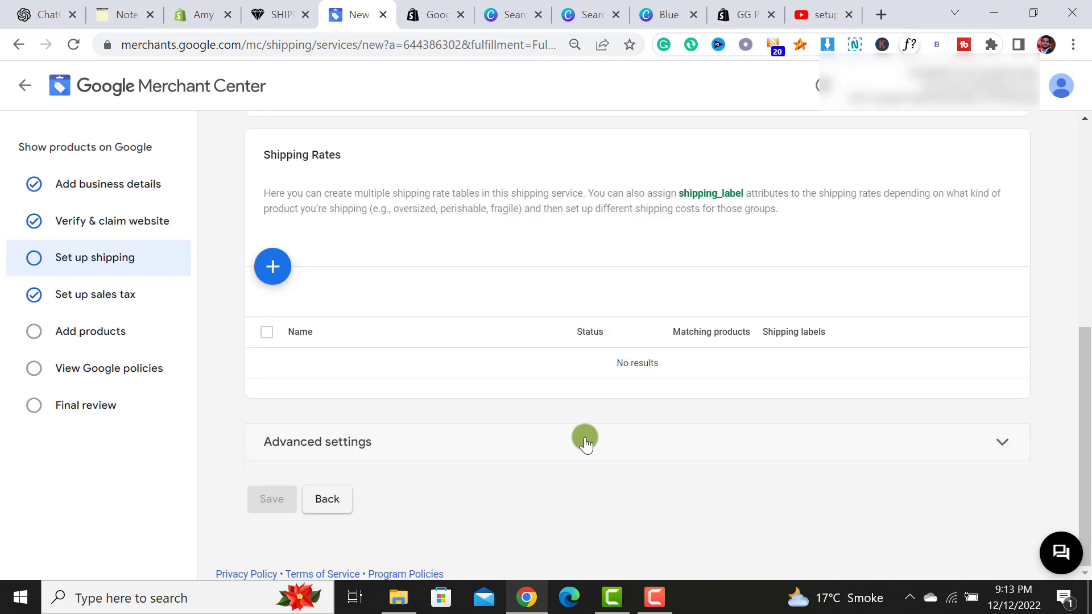
left_click(273, 267)
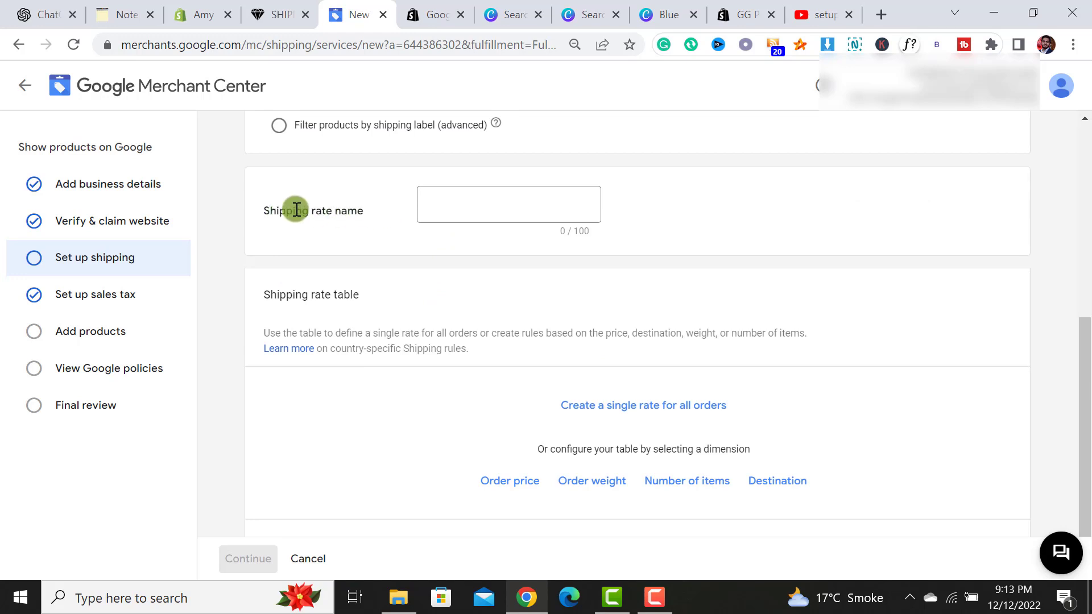
Name the new shipping rate 'Expedited', matching the Shopify rate name
left_click(459, 207)
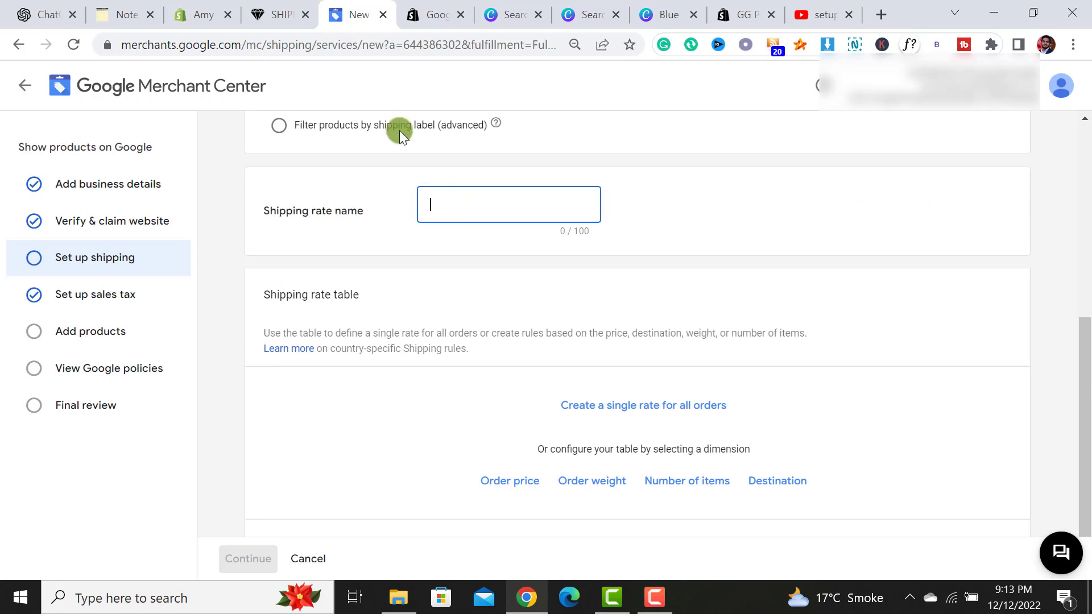
left_click(204, 13)
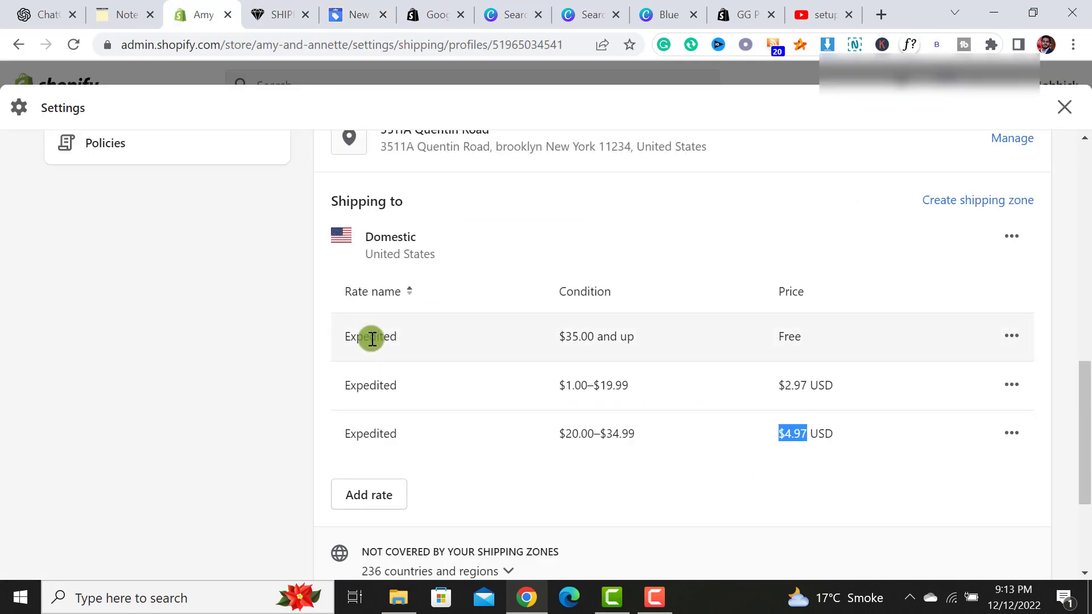
left_click(351, 16)
type("Expedited")
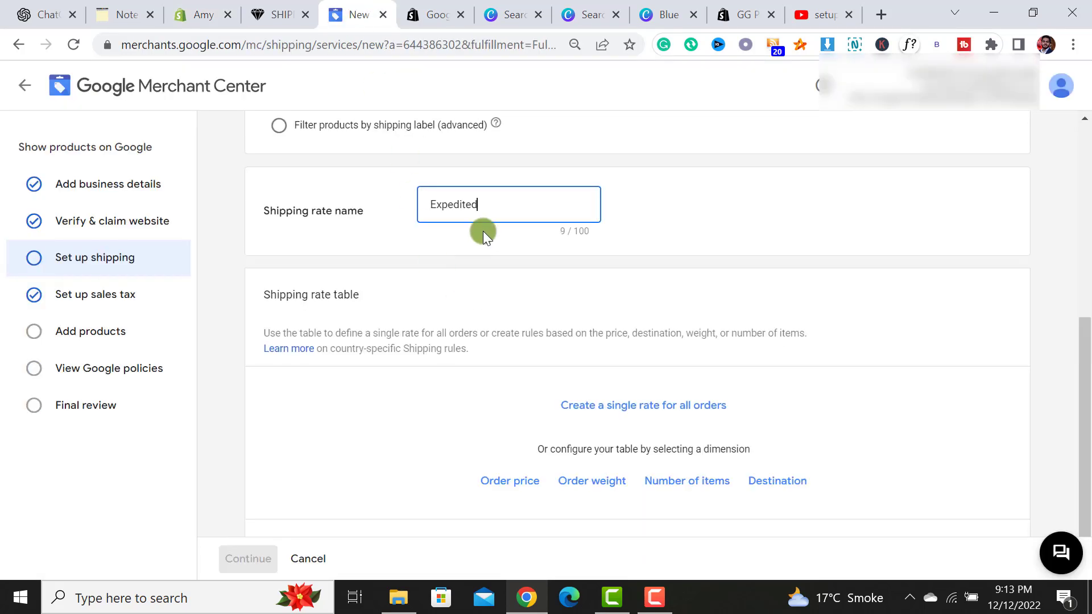
left_click(517, 288)
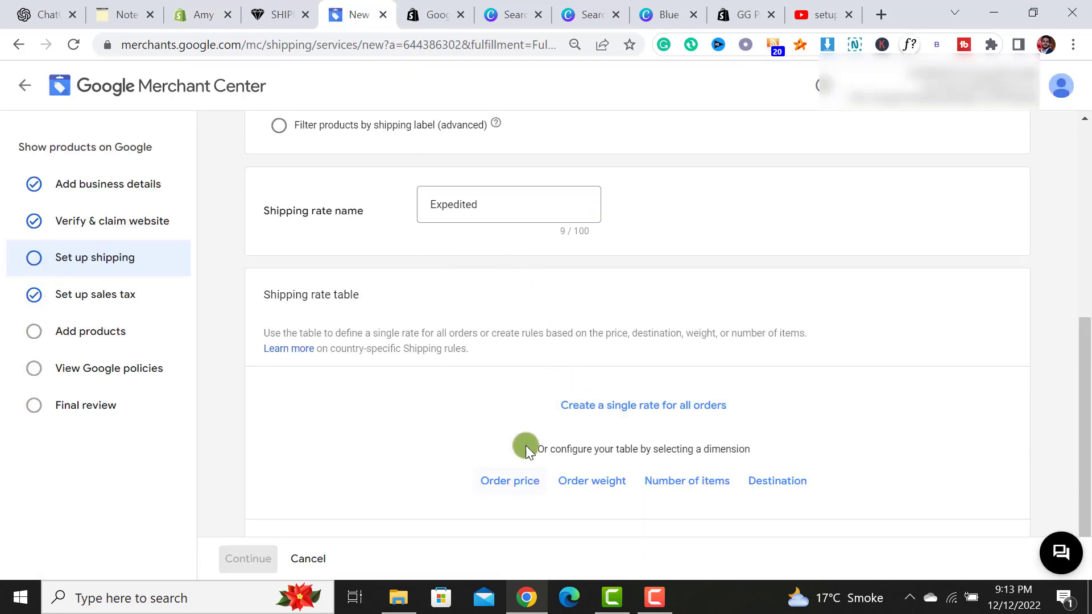
scroll(515, 386, "down", 1)
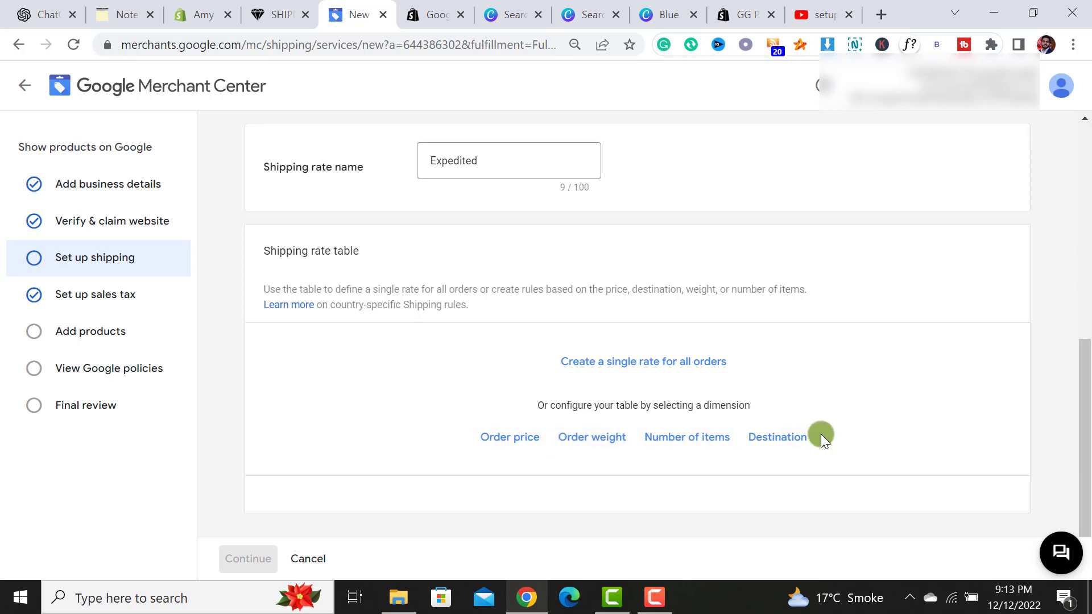
Base the Expedited rates on order price, with a first tier charging $2.97 up to $19.99
left_click(505, 440)
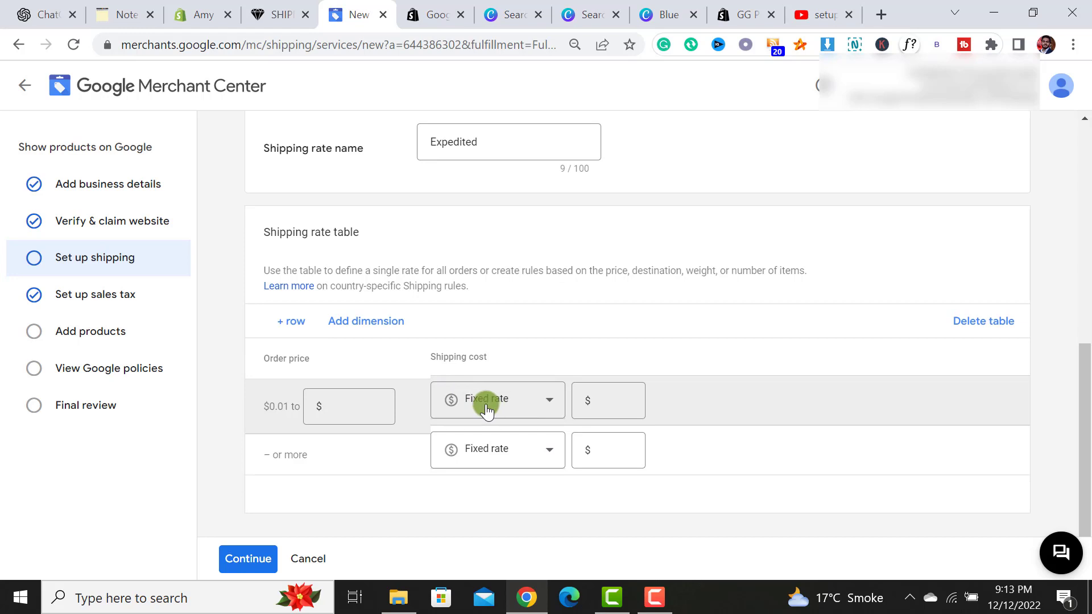
left_click(330, 407)
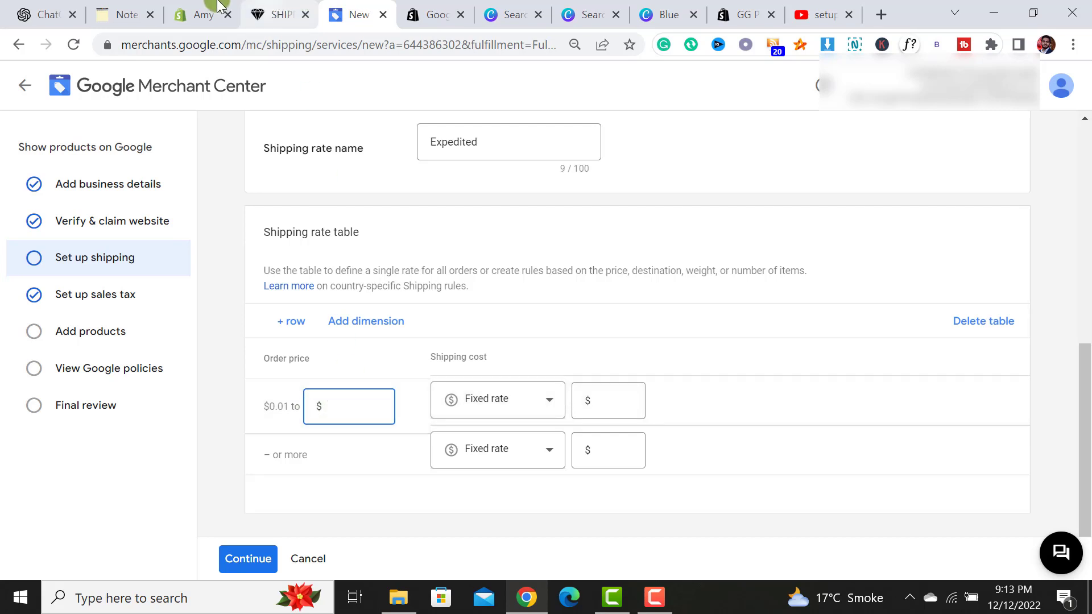
left_click(200, 15)
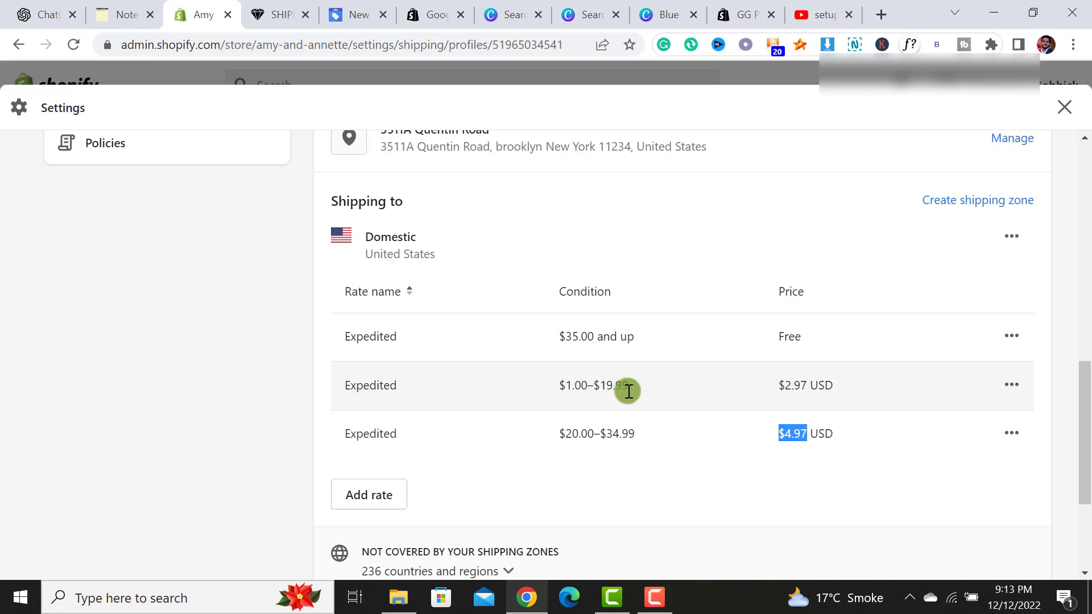
left_click(341, 13)
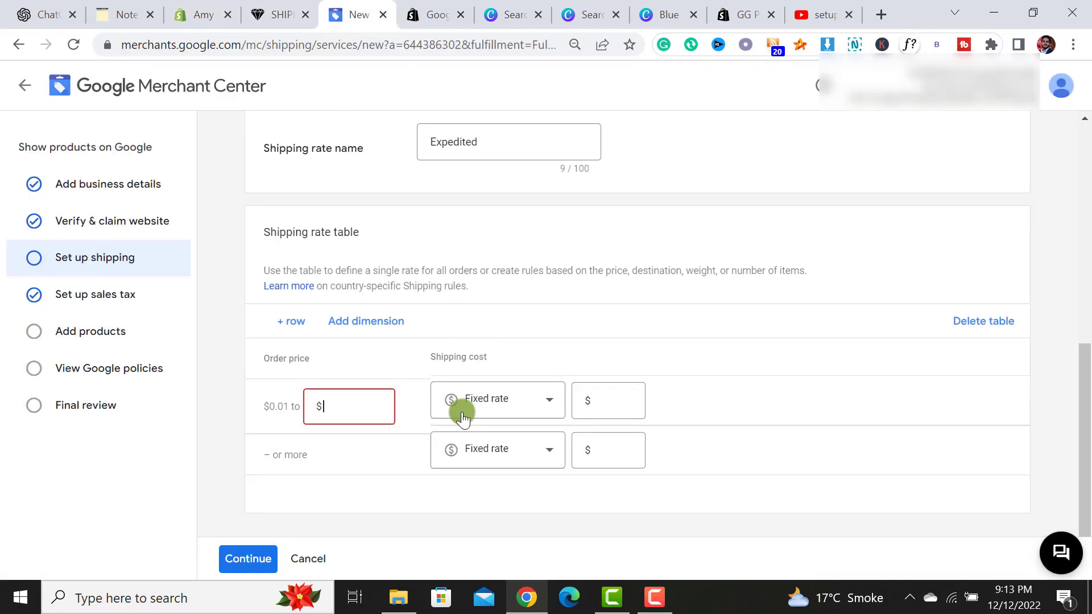
left_click(365, 403)
type("19.99")
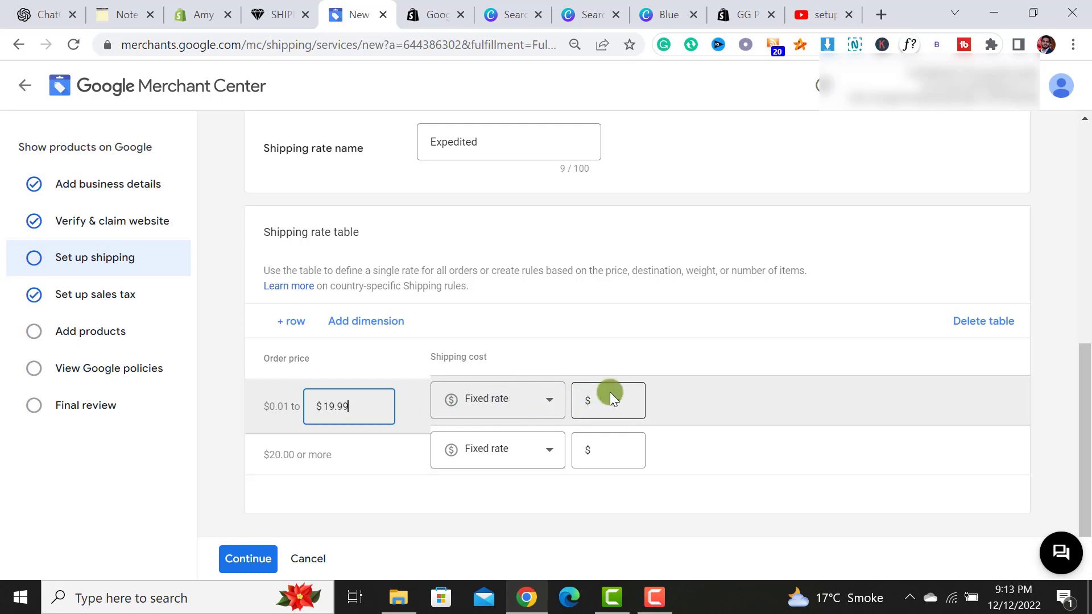
left_click(597, 400)
type("2")
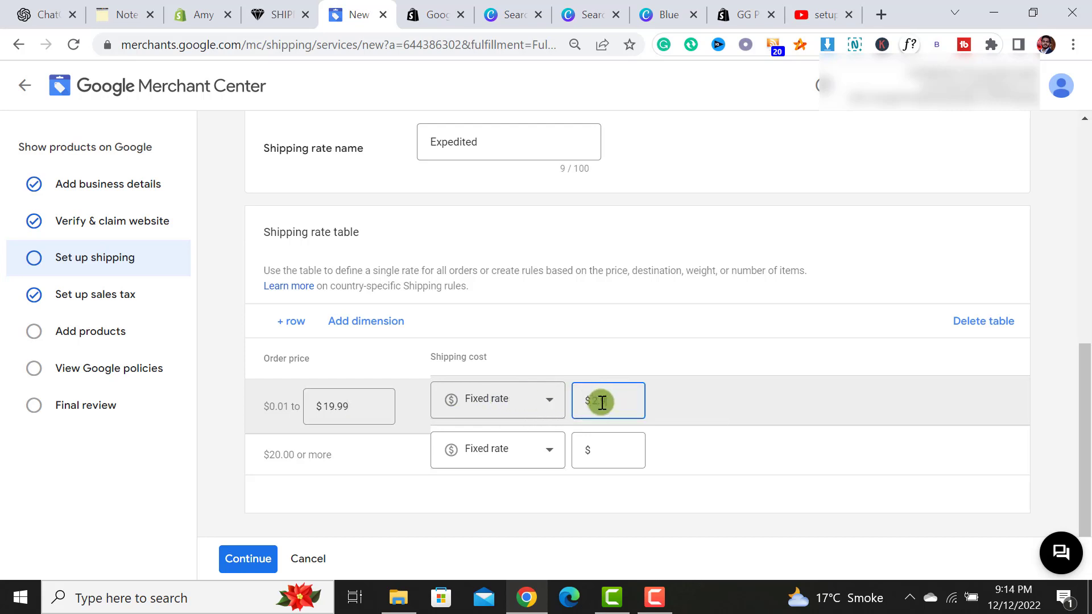
type(".97")
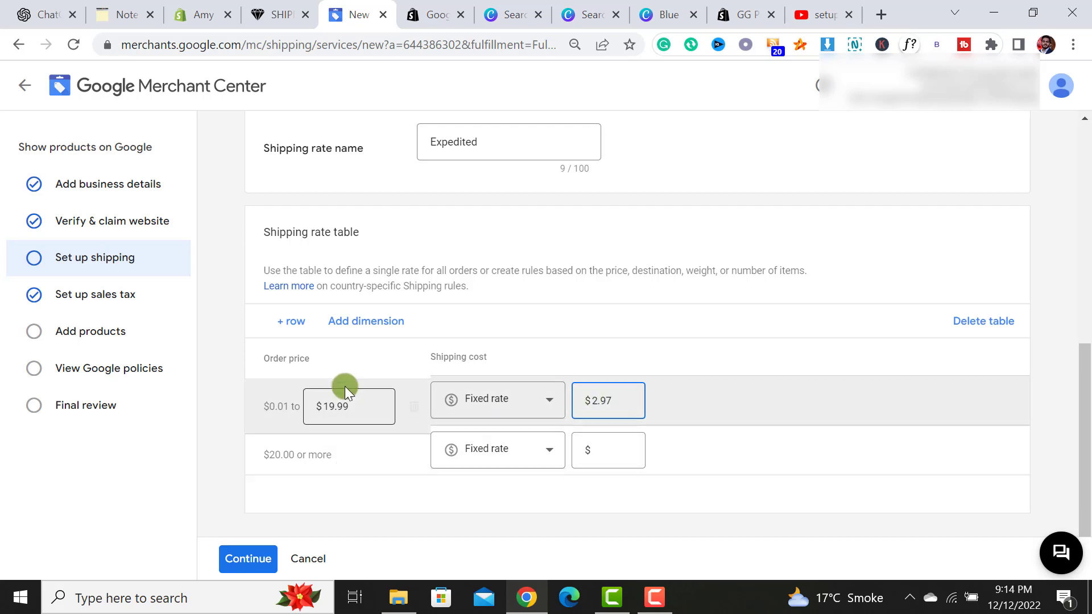
Add a second price tier charging $4.97 for orders up to $34.99
left_click(295, 323)
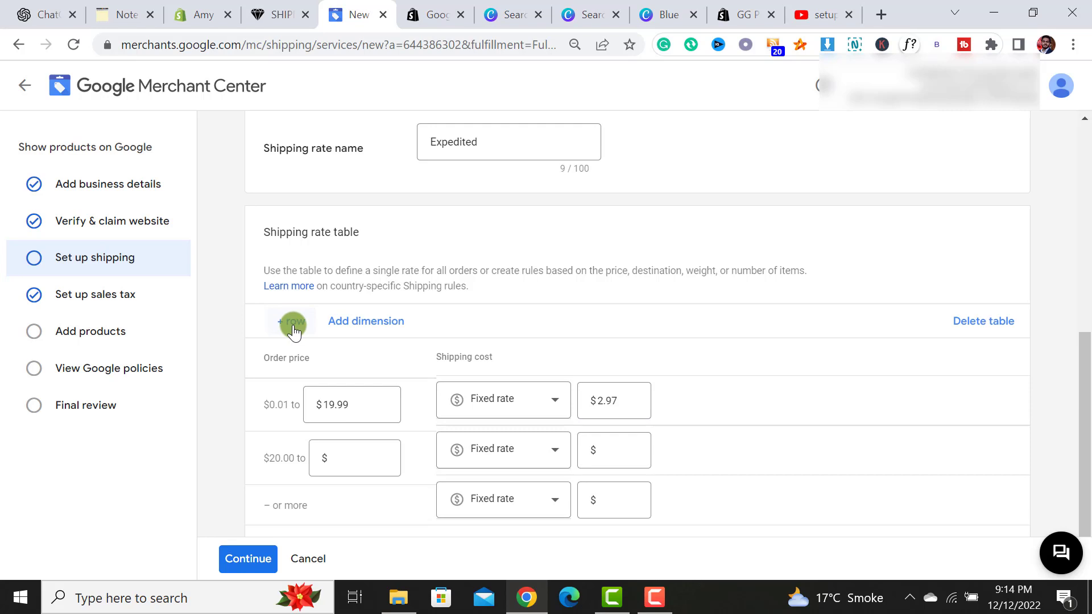
scroll(330, 341, "down", 1)
left_click(358, 407)
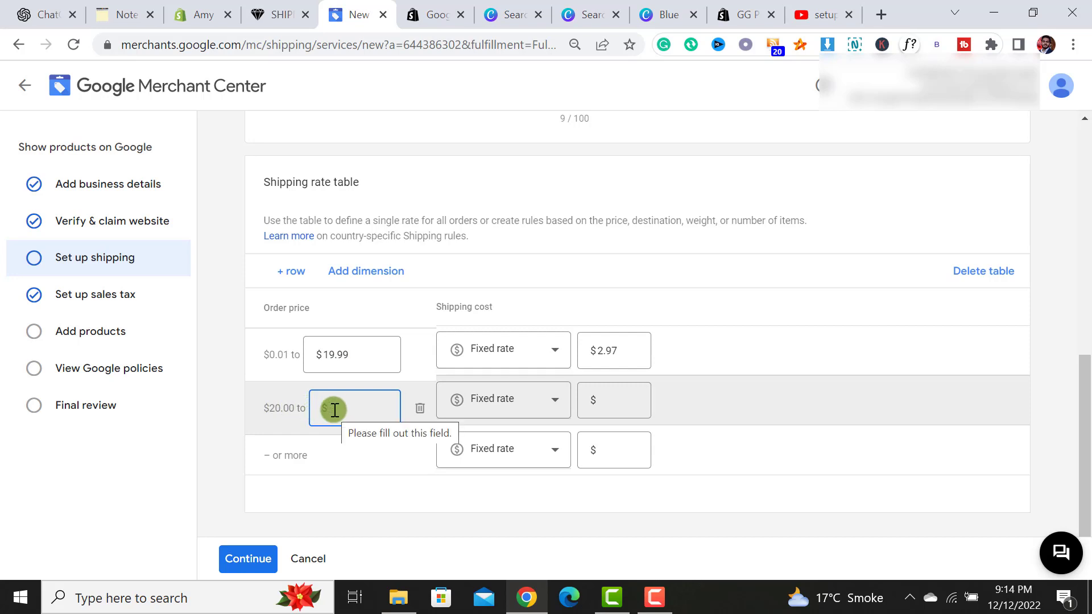
type("34")
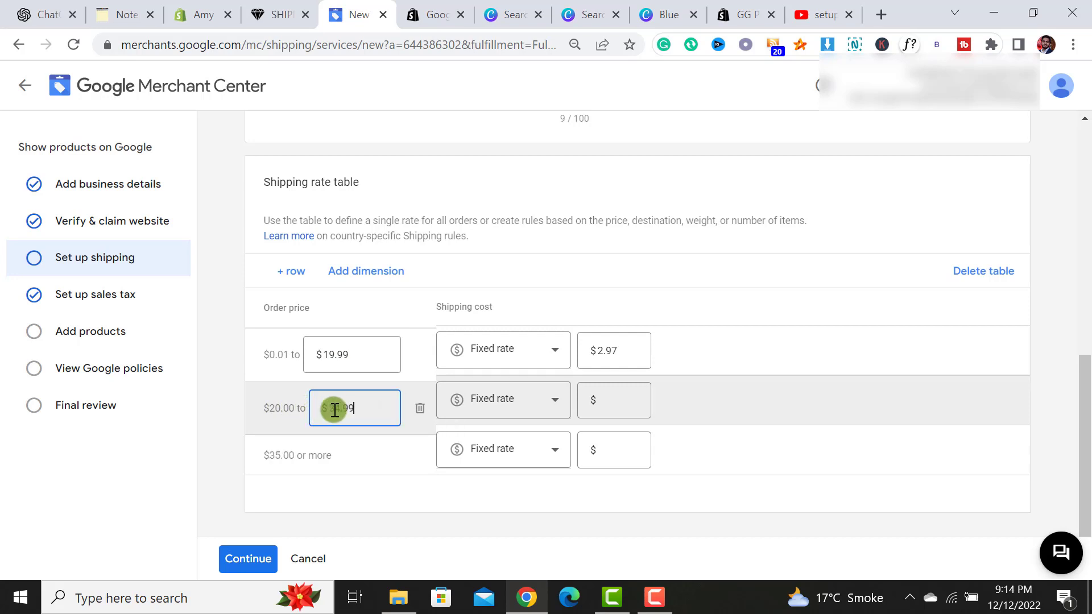
type(".99")
left_click(614, 396)
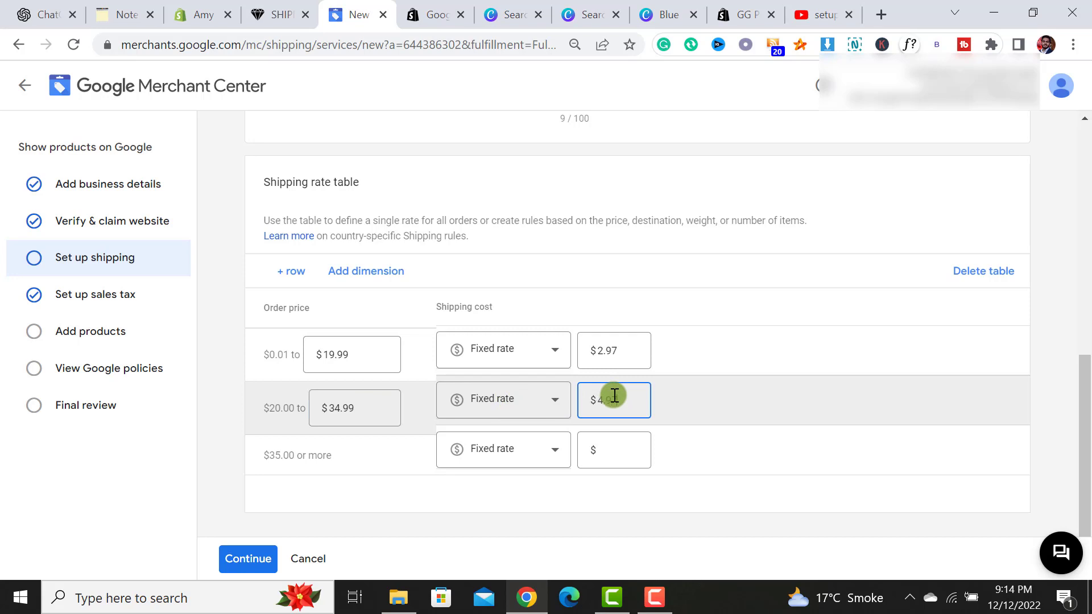
type("4.97")
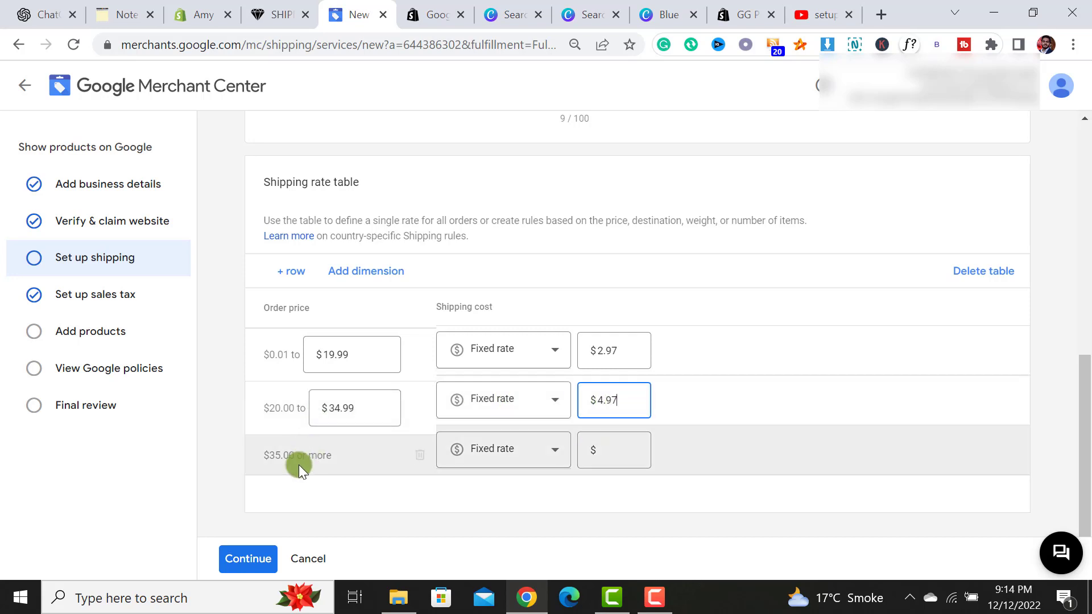
Add a third price tier and give it a $0.00 shipping cost
left_click(293, 267)
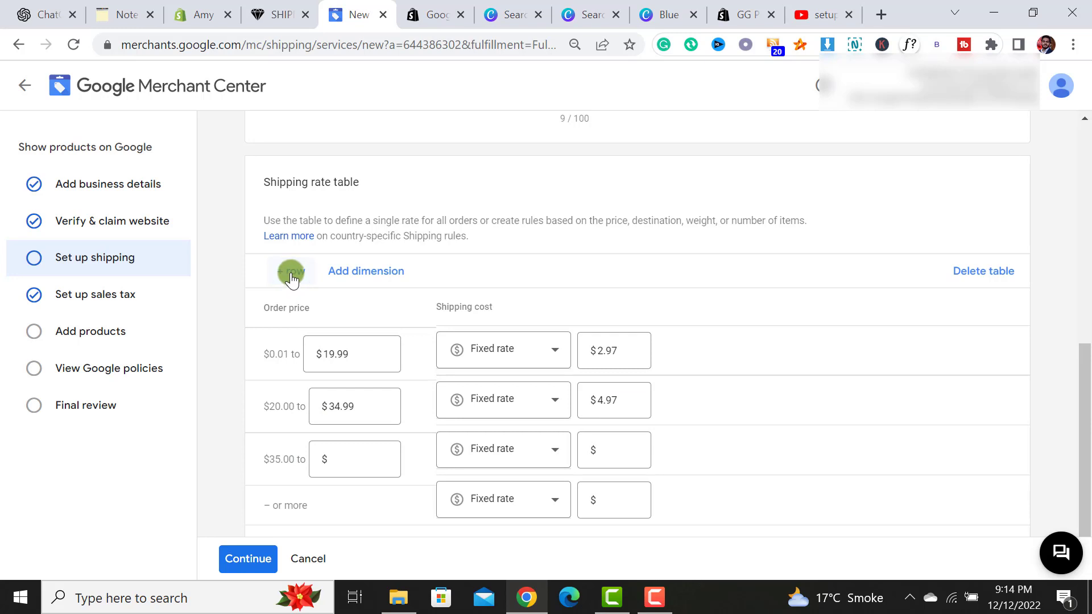
left_click(348, 458)
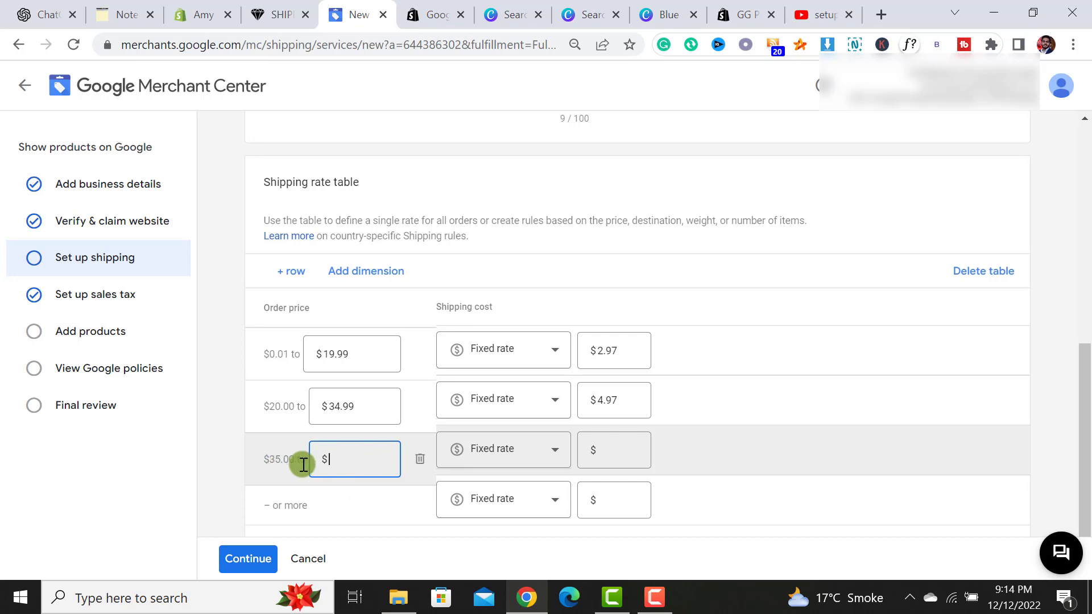
left_click(611, 452)
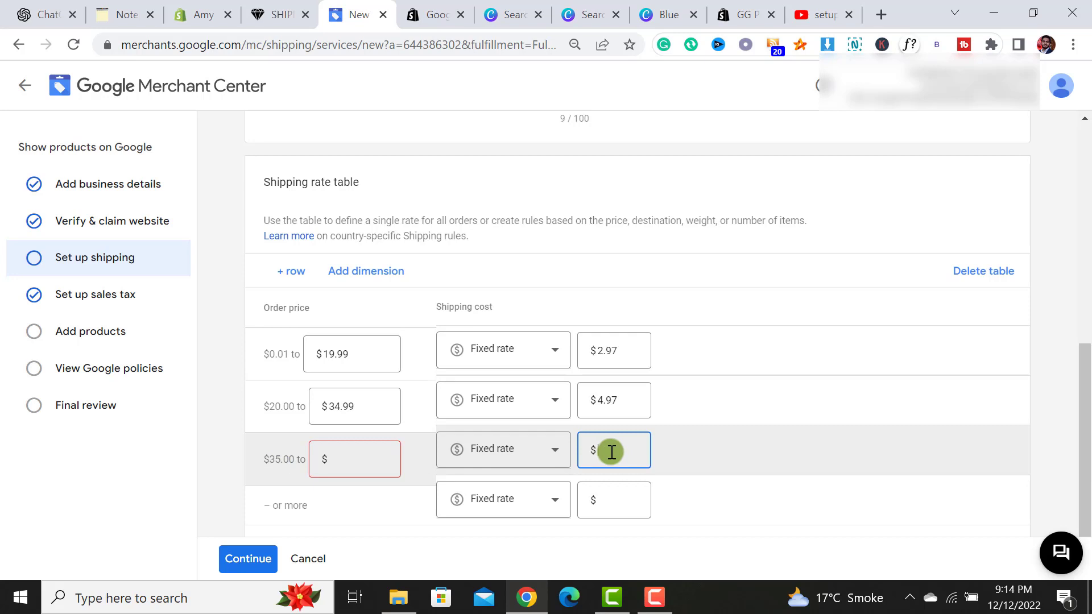
type("0")
scroll(619, 452, "down", 1)
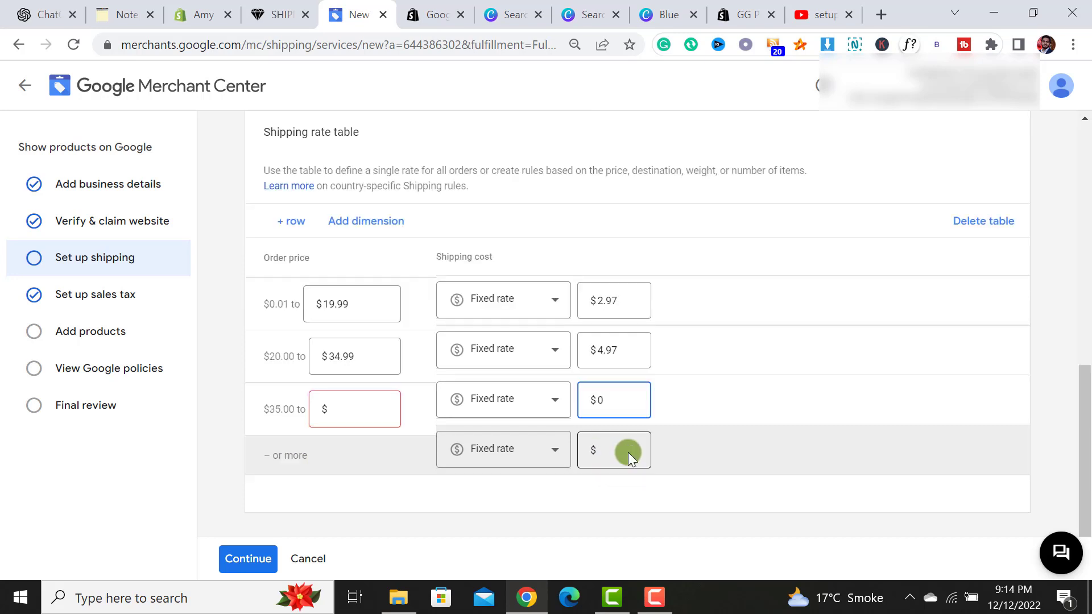
left_click(386, 523)
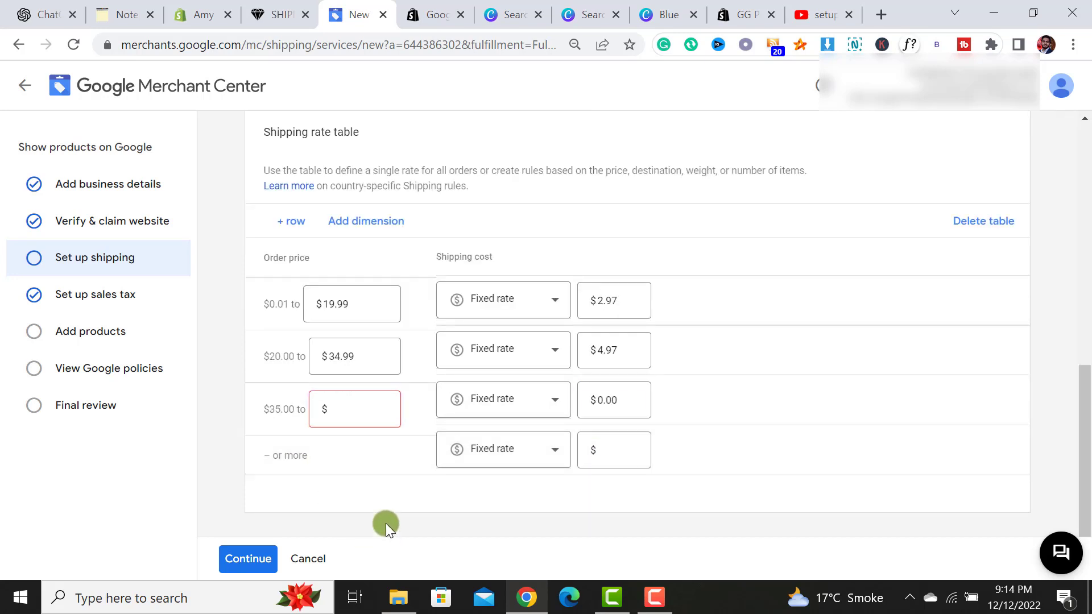
Delete the empty extra tier, set $0 shipping for orders of $35.00 or more, and finish the table
left_click(250, 563)
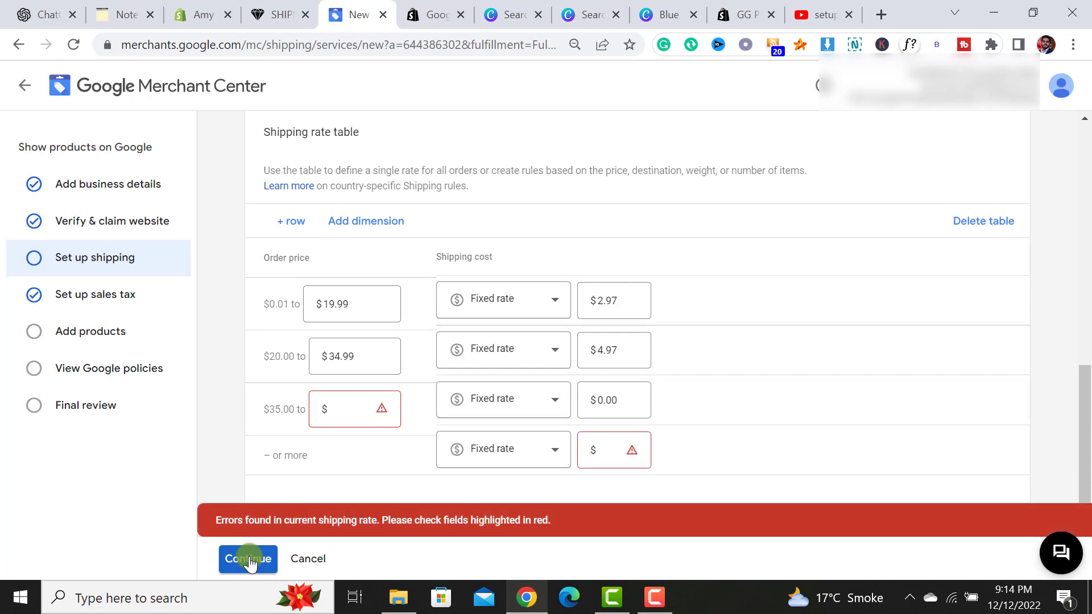
mouse_move(378, 407)
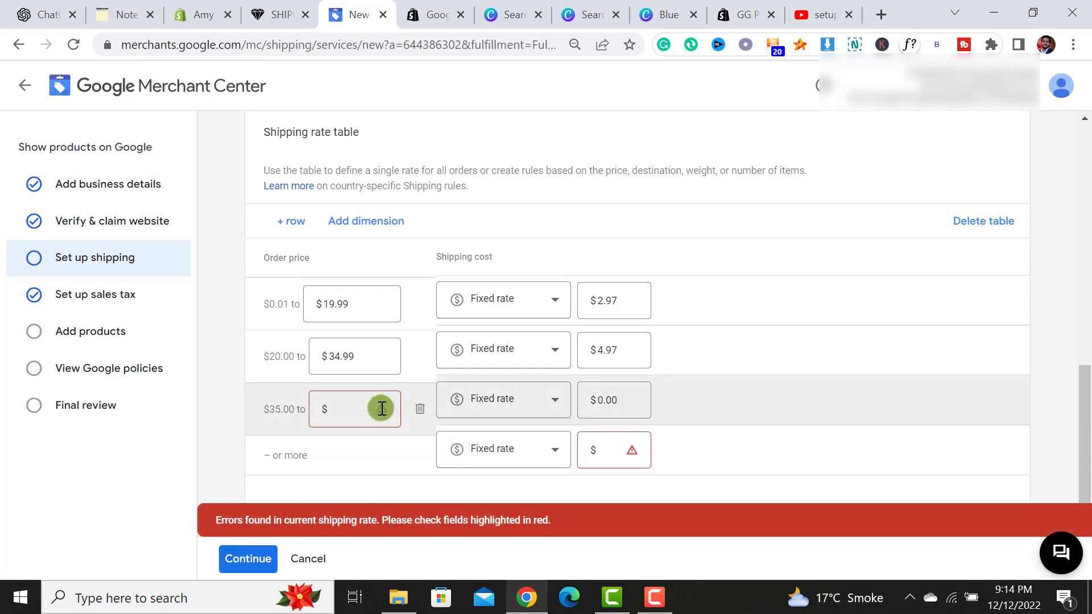
left_click(419, 410)
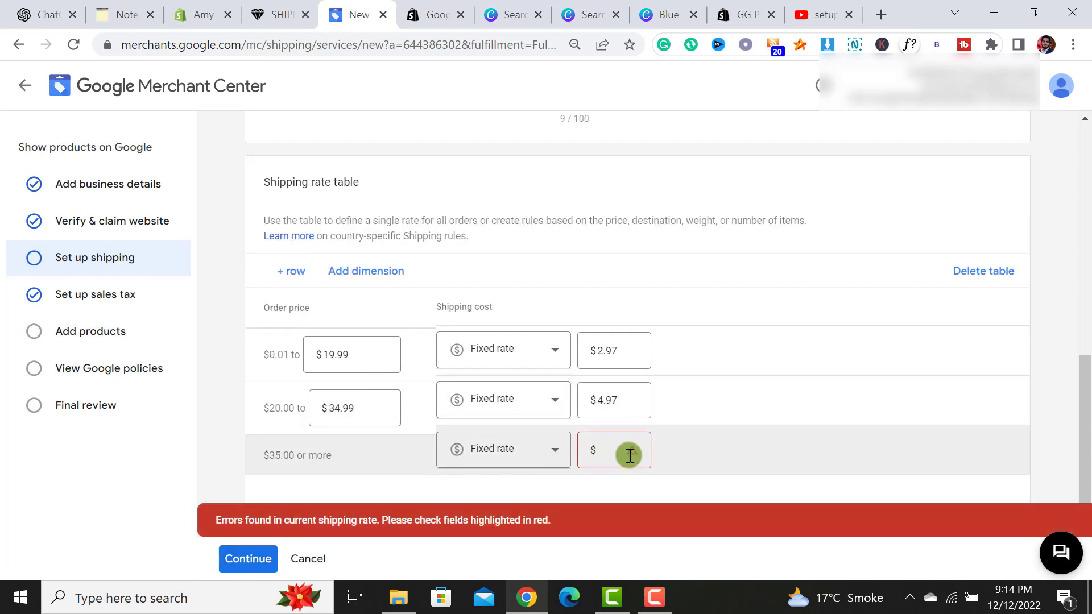
left_click(610, 452)
left_click(609, 445)
left_click(249, 563)
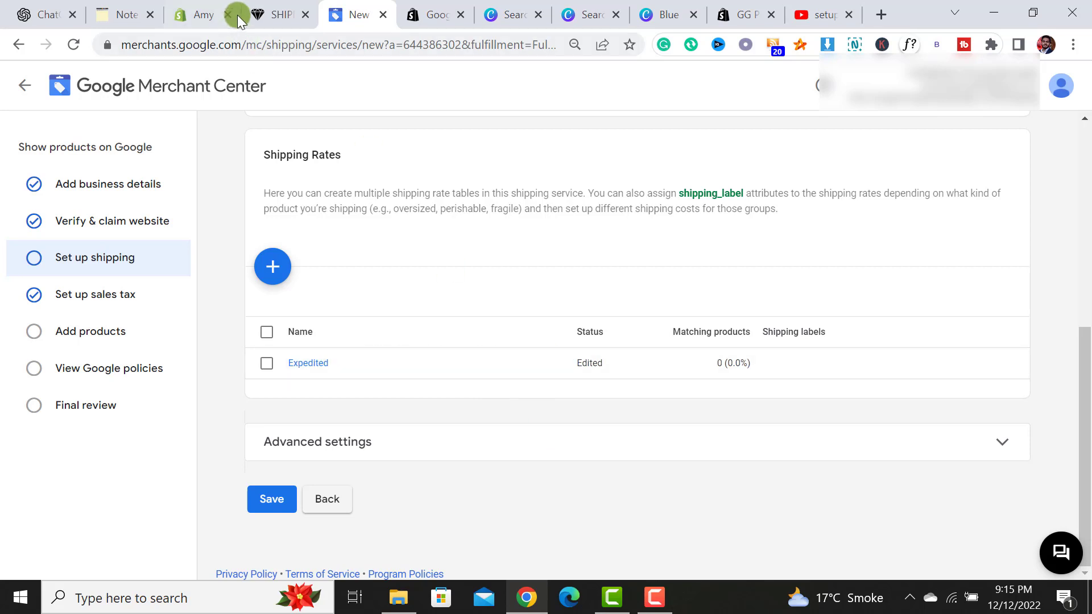
Compare against the Expedited rates in Shopify, moving the Shopify tab one place right
left_click(178, 8)
left_click_drag(177, 8, 254, 10)
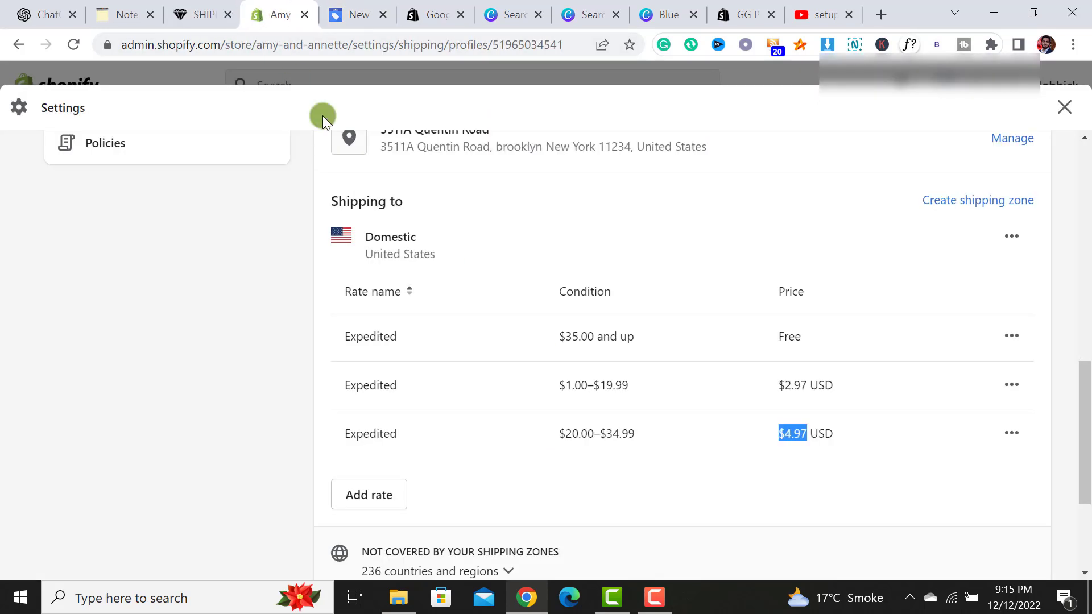
left_click(724, 461)
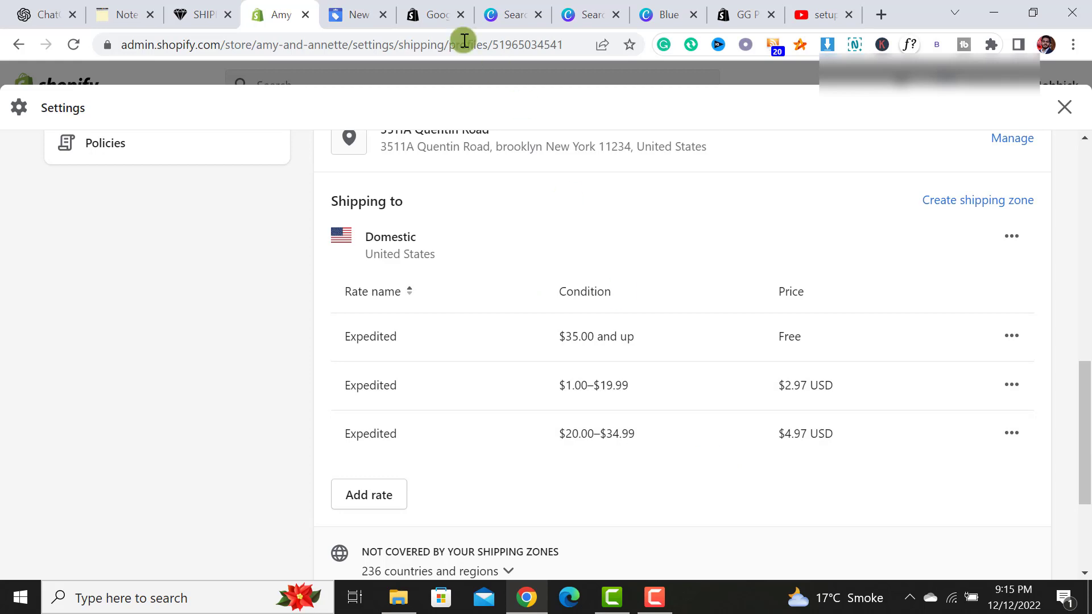
left_click(346, 12)
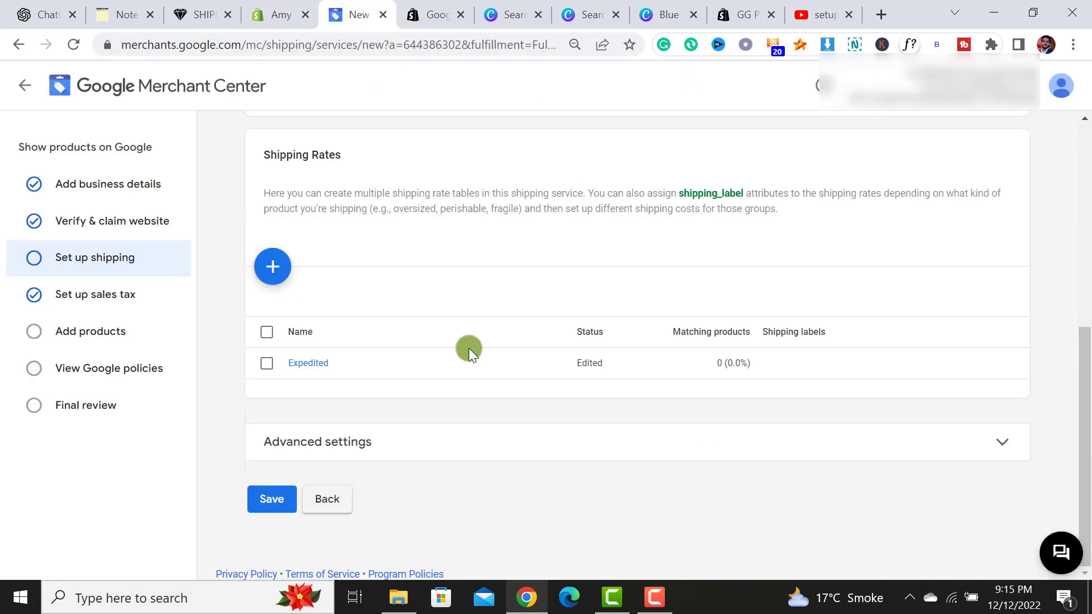
Save the AmyandAnnette Shipping service and review its confirmation summary
left_click(287, 504)
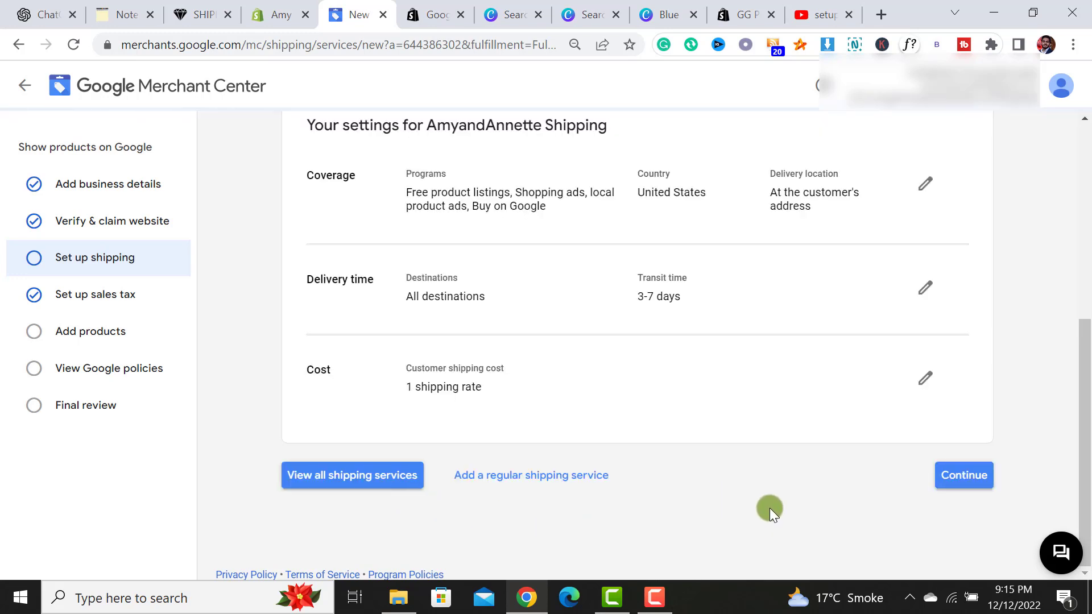
scroll(769, 508, "up", 4)
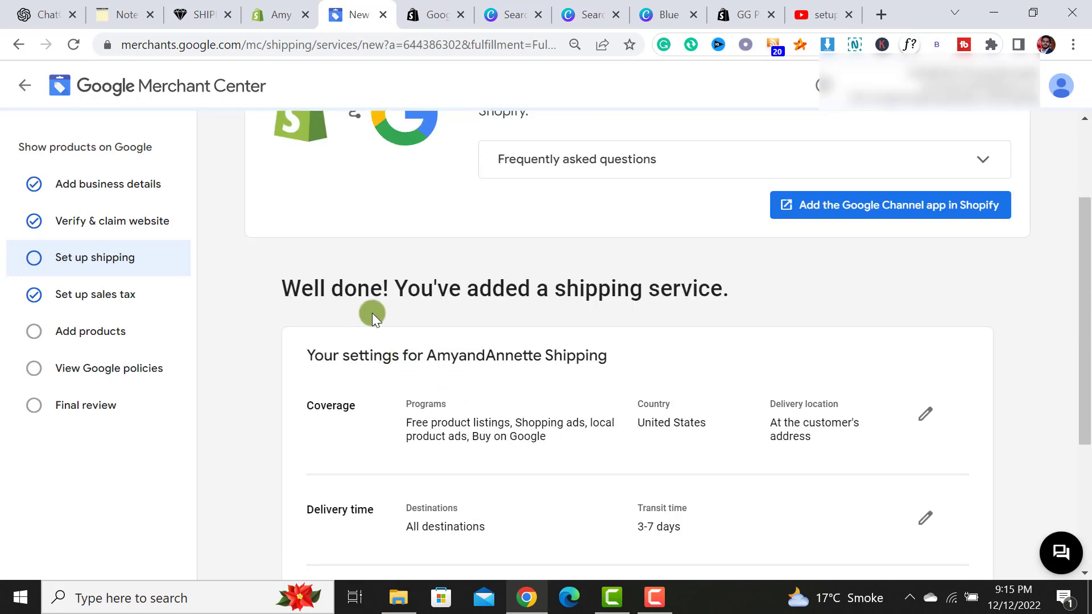
scroll(693, 301, "down", 2)
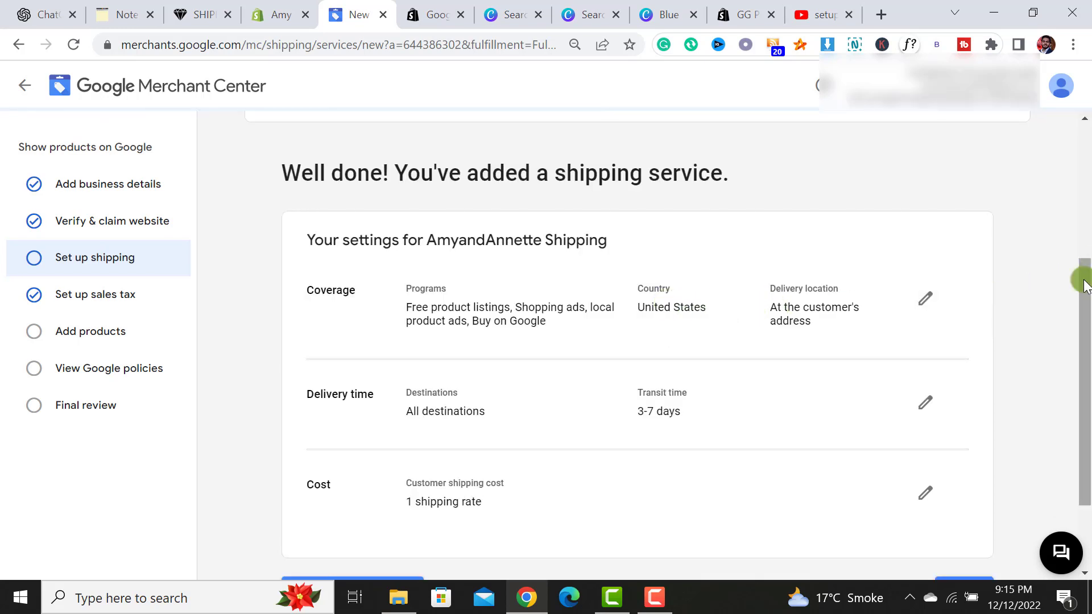
left_click_drag(1083, 273, 1086, 317)
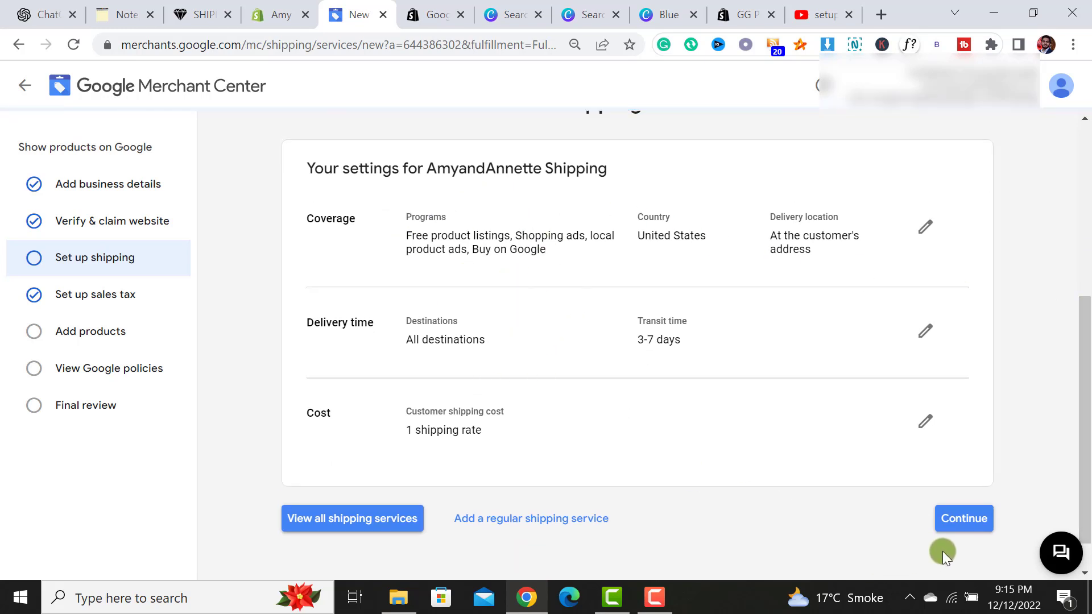
Continue past the shipping summary to the step for adding products
left_click(965, 524)
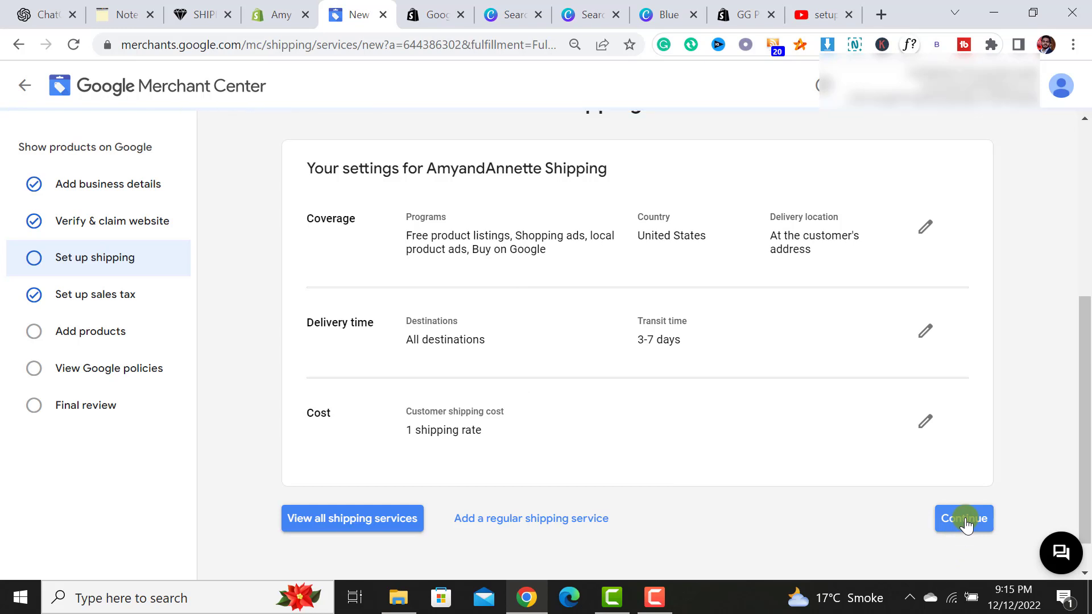